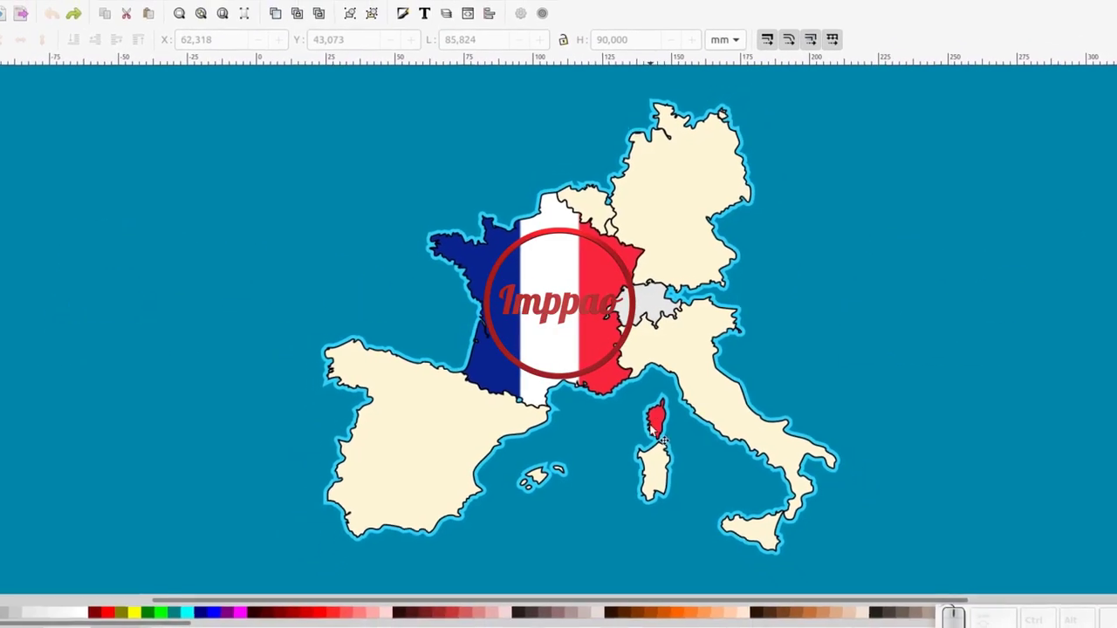
- Push Corsica's east coast outward, then undo the reshaping
scroll(650, 421, "up", 1)
scroll(650, 421, "up", 1)
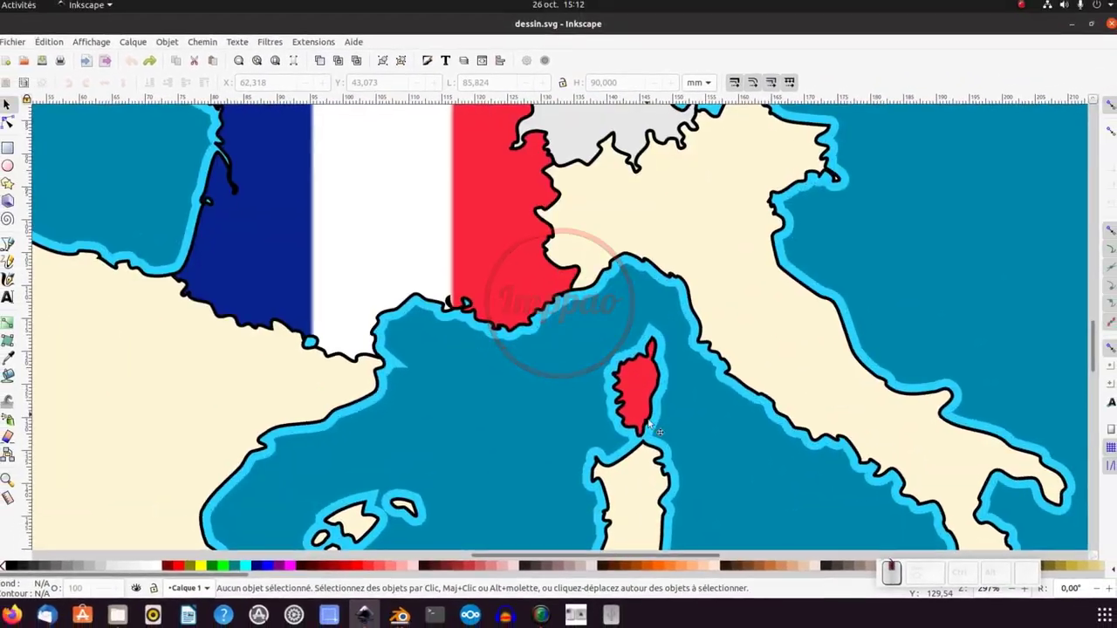
scroll(546, 295, "up", 2)
scroll(546, 291, "up", 1)
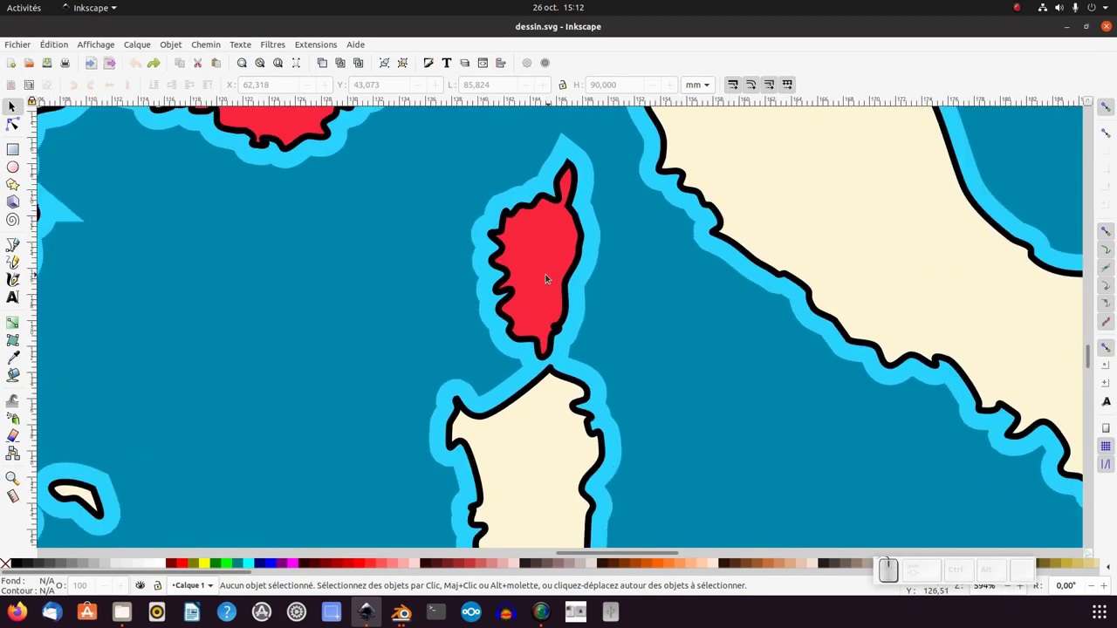
left_click(12, 123)
scroll(503, 260, "up", 1)
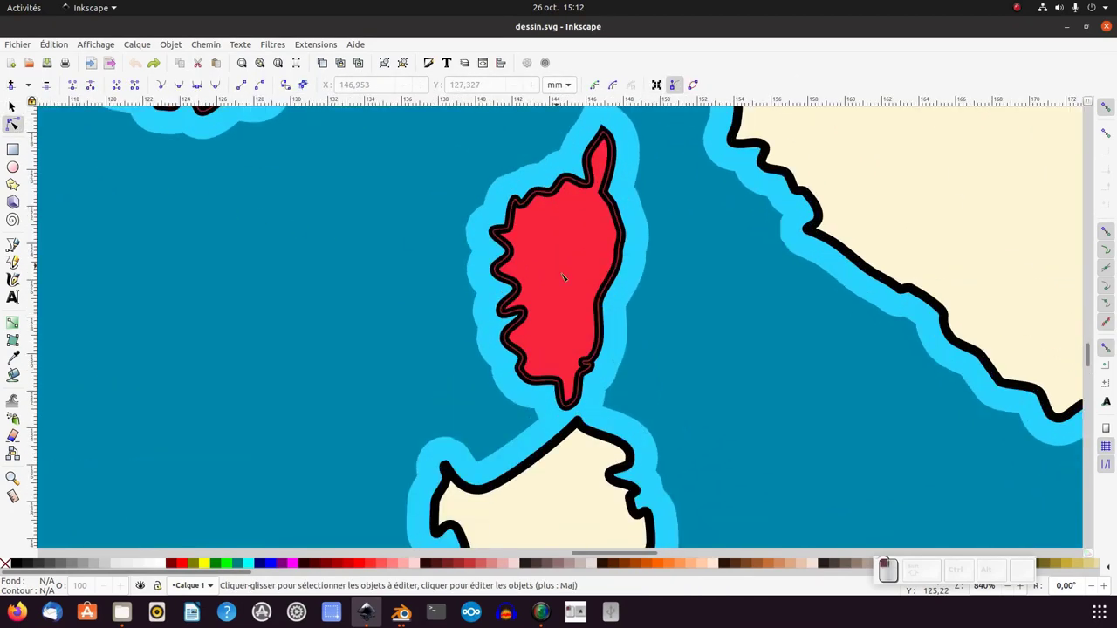
left_click(565, 276)
left_click_drag(613, 320, 640, 319)
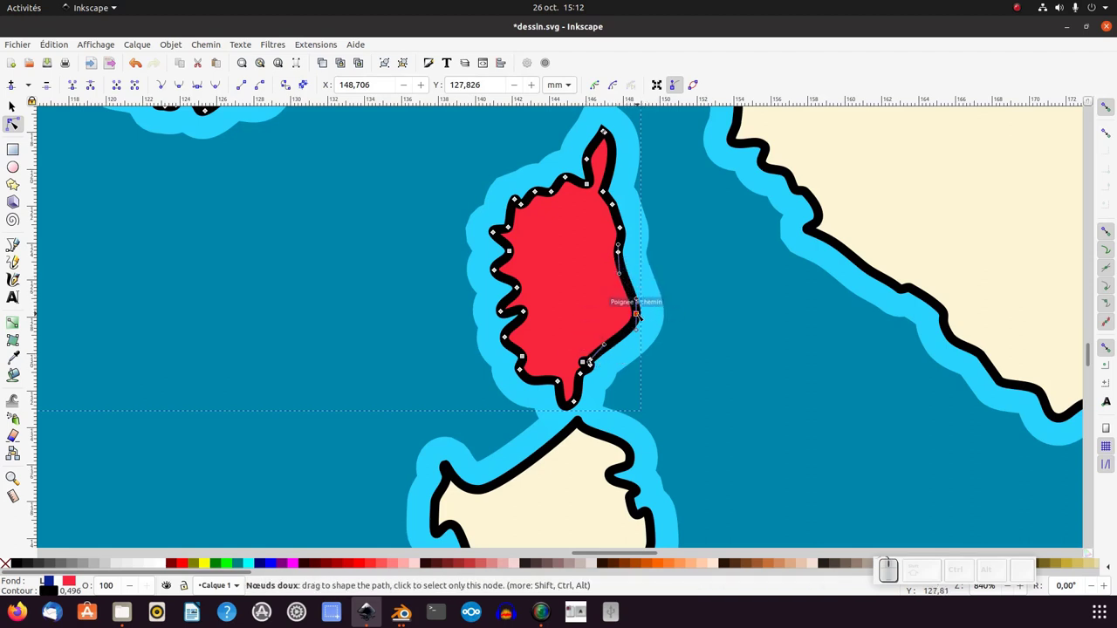
key("s")
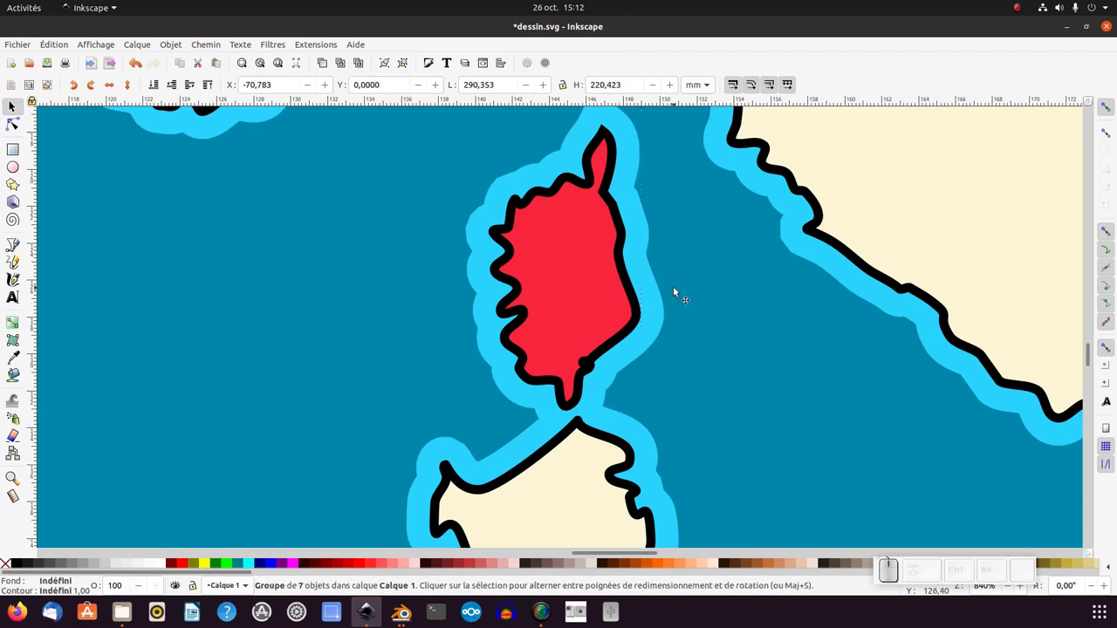
key("ctrl+z")
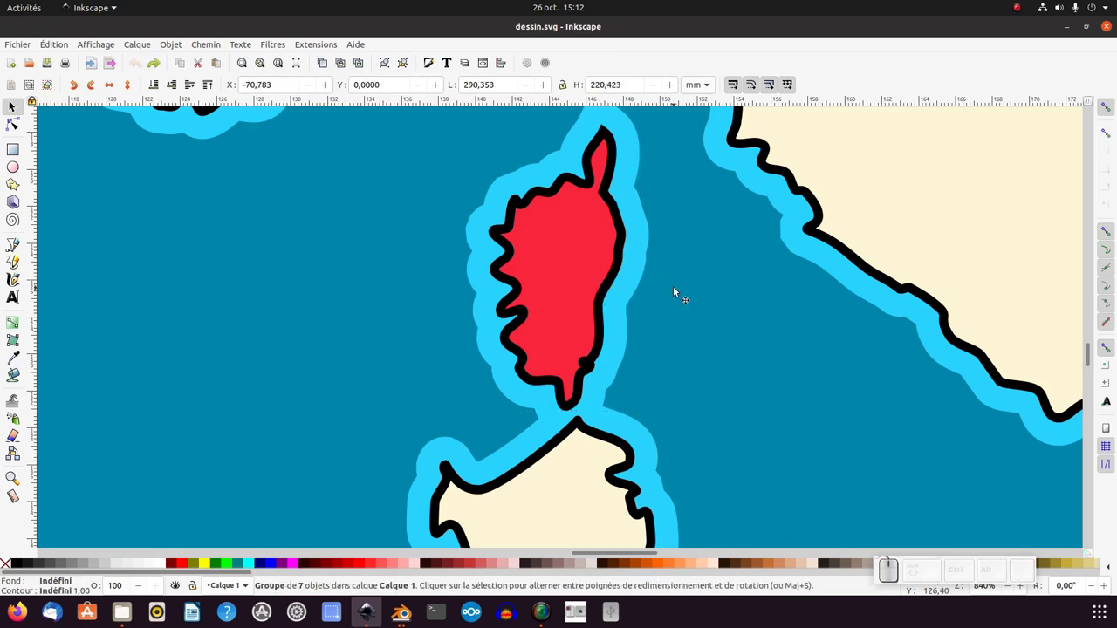
- Open exo.svg from the Desktop and maximize its window
left_click(17, 44)
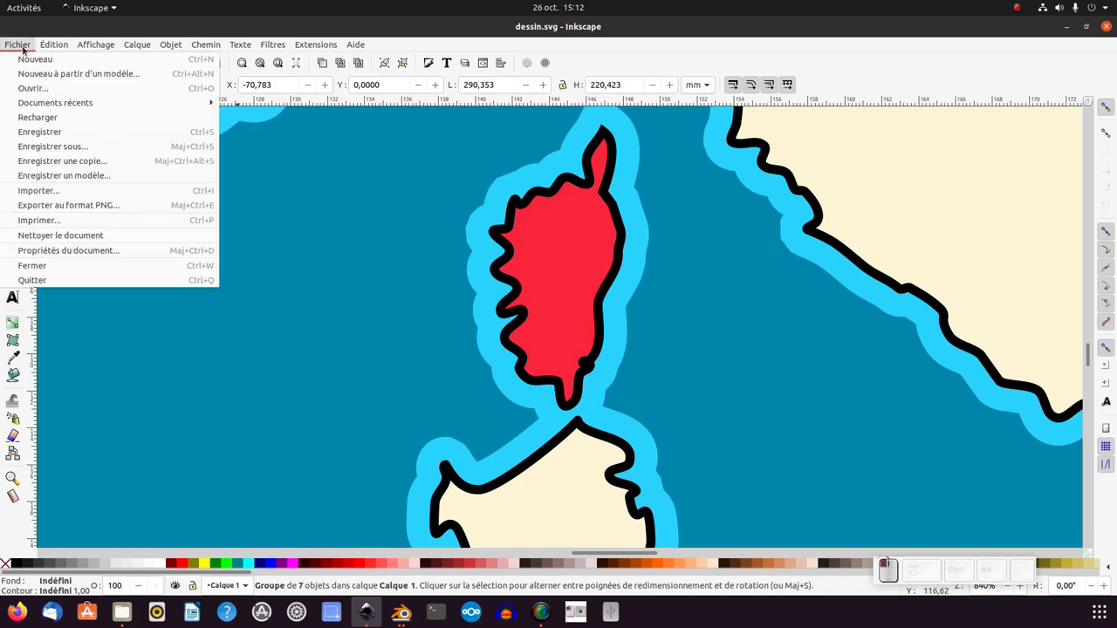
left_click(44, 90)
left_click(366, 115)
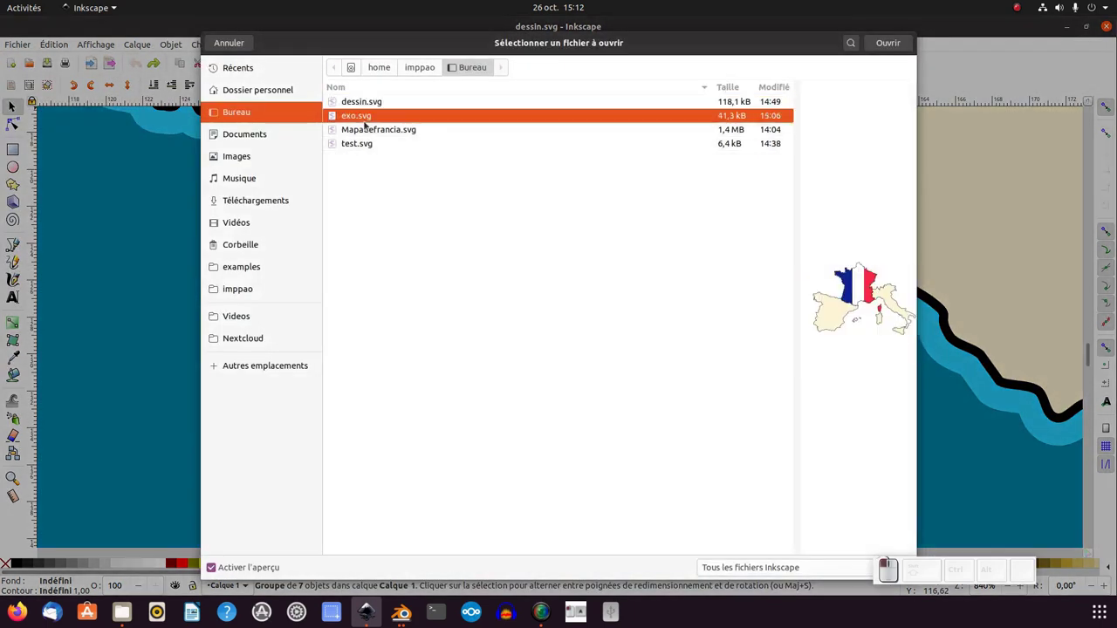
left_click(886, 43)
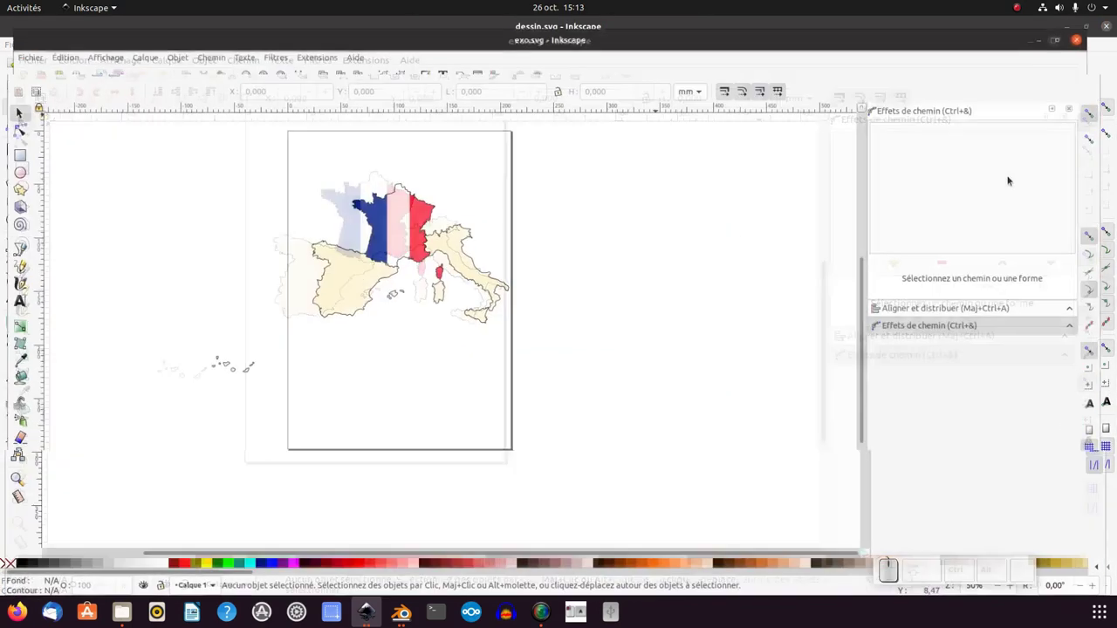
left_click(980, 74)
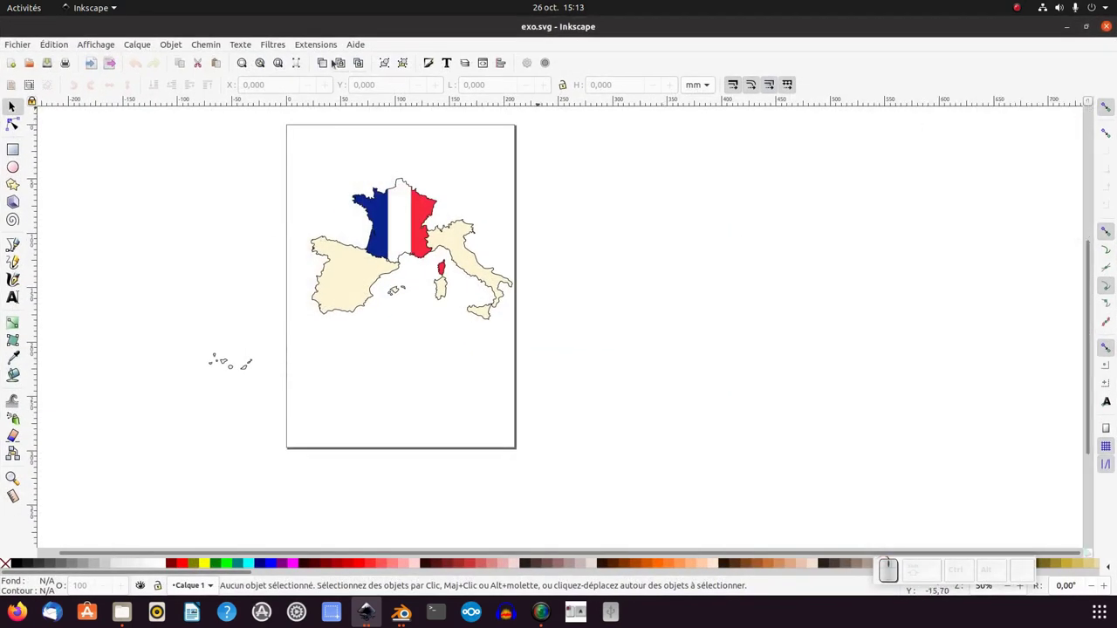
- Show an enlarged Objects list with Calque 1 expanded to its country shapes
left_click(171, 44)
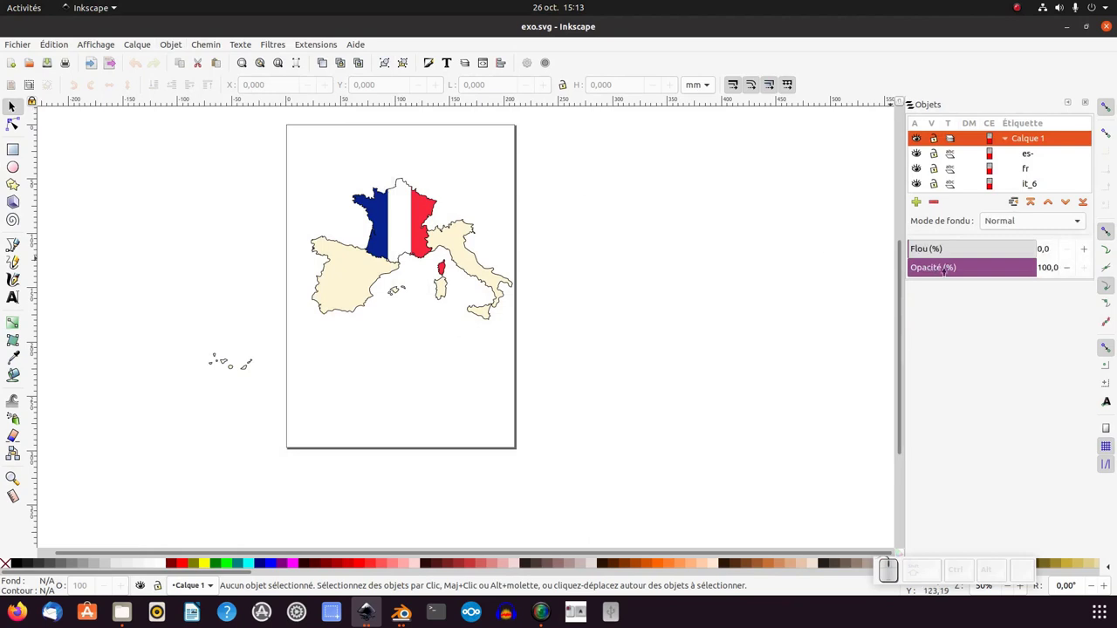
left_click_drag(954, 279, 964, 558)
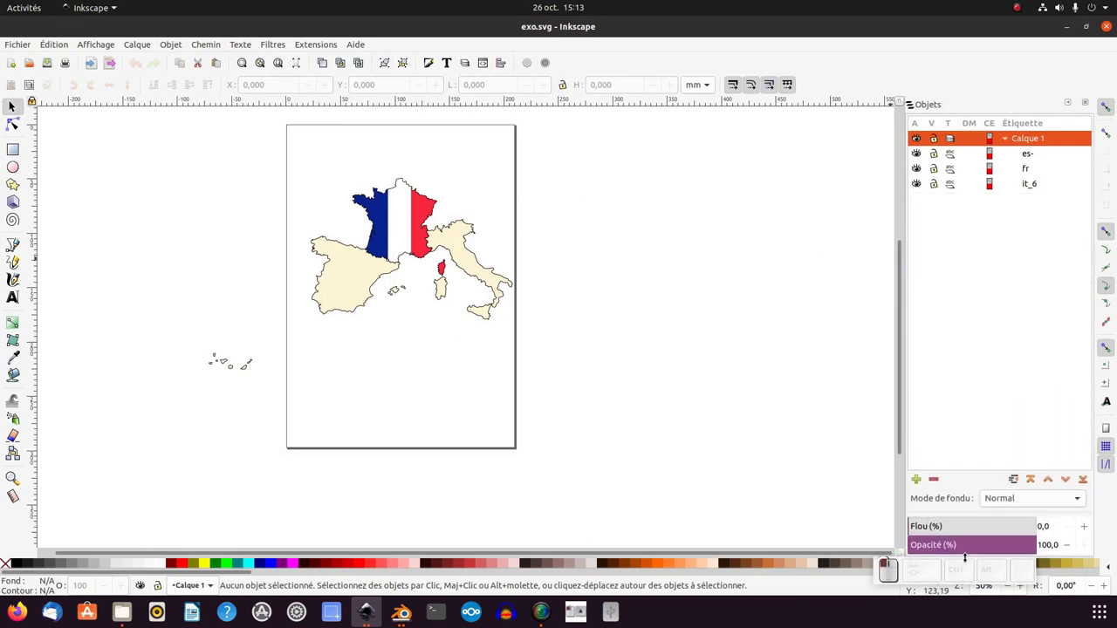
left_click(1006, 140)
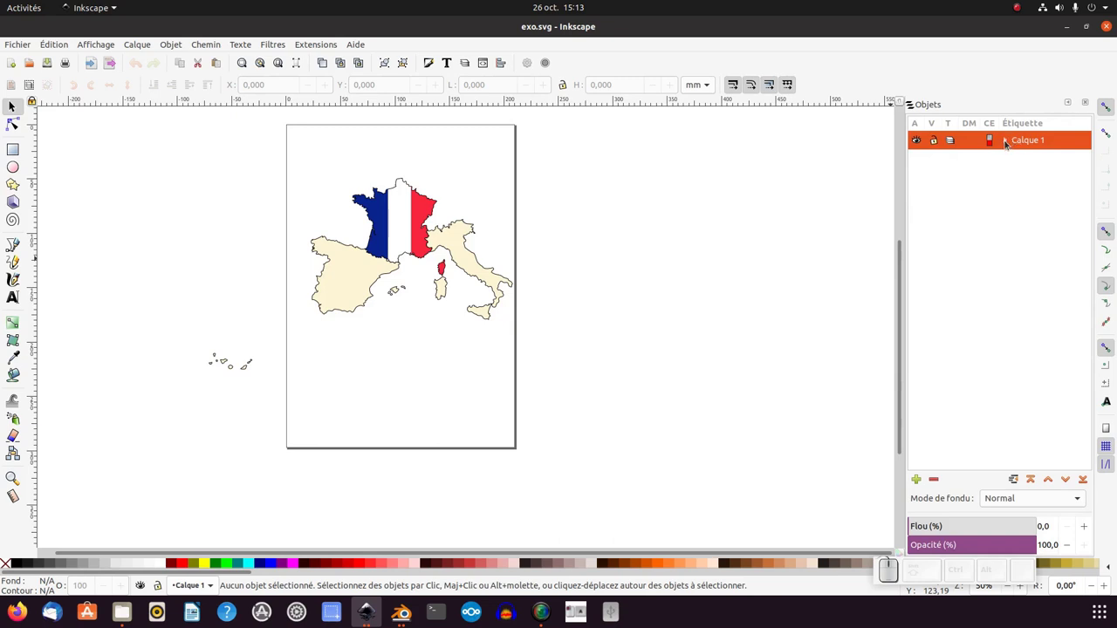
left_click(1006, 141)
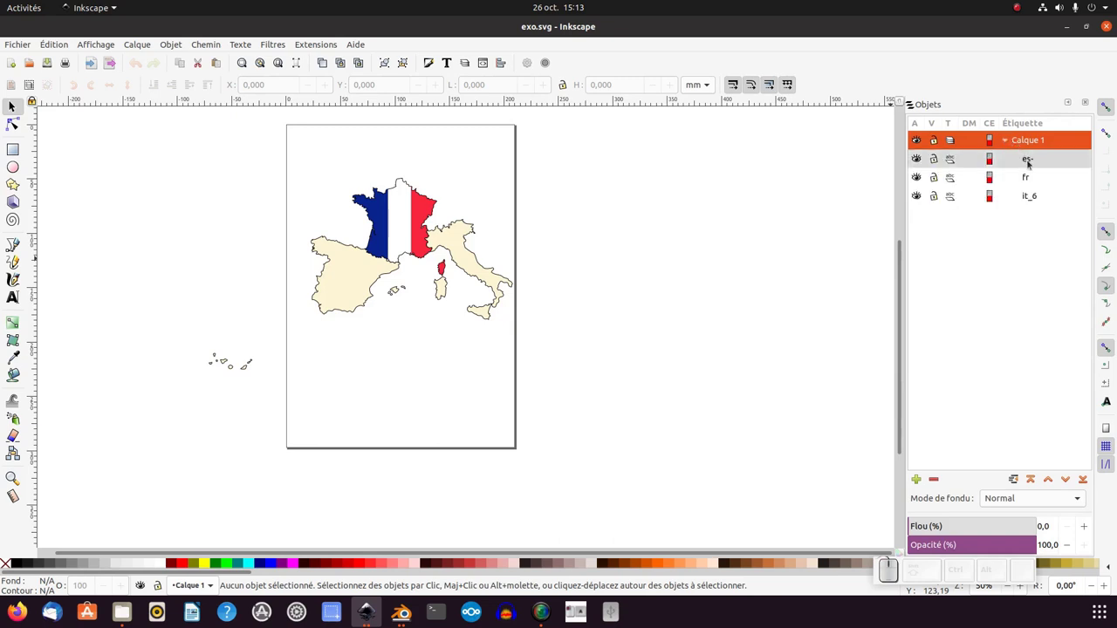
left_click(1027, 159)
left_click(1025, 195)
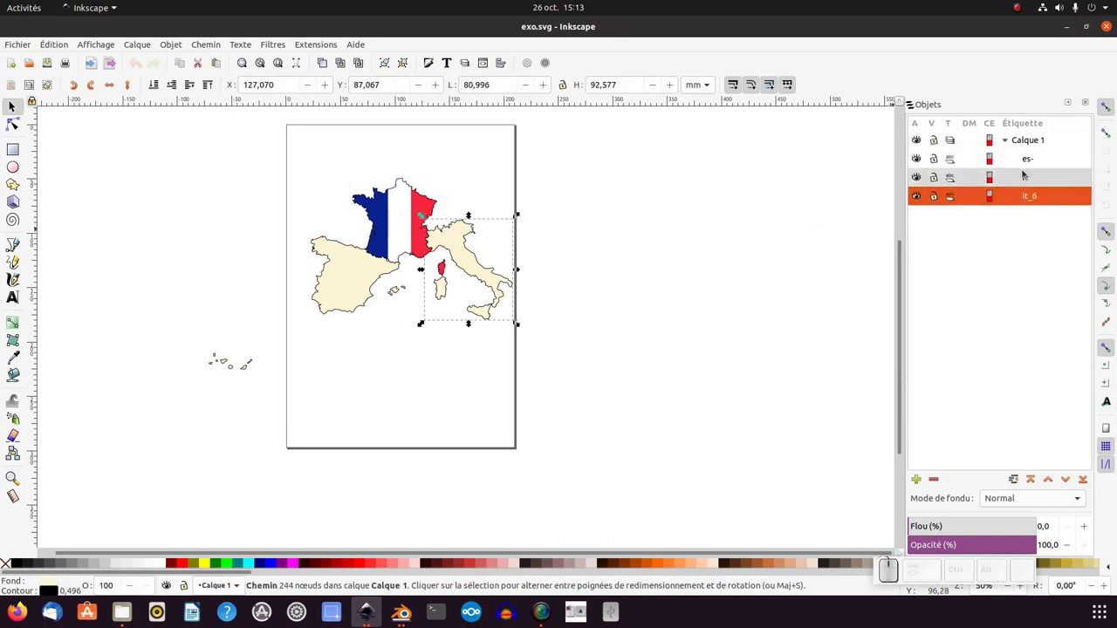
- Rename the es- object to es and it_6 to it
left_click(1034, 159)
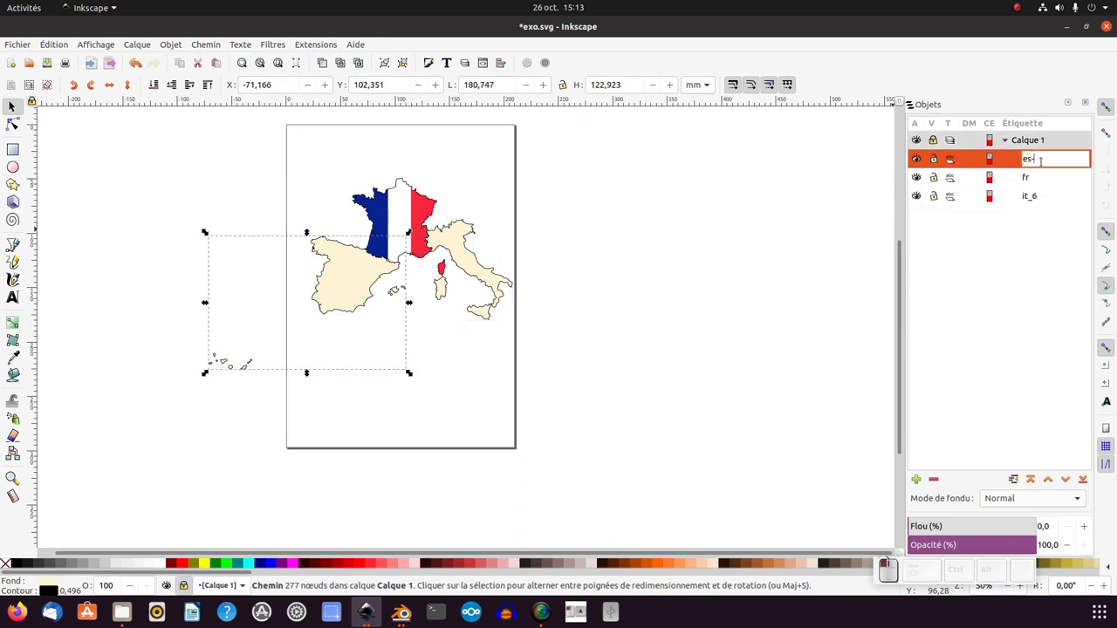
key("BackSpace")
key("Return")
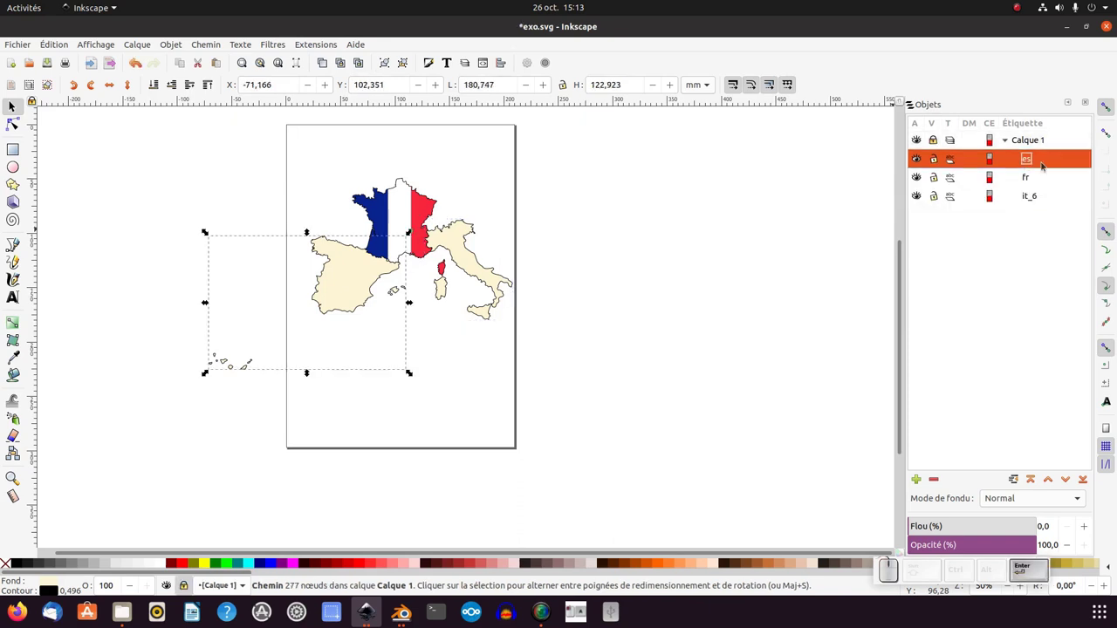
left_click(1026, 178)
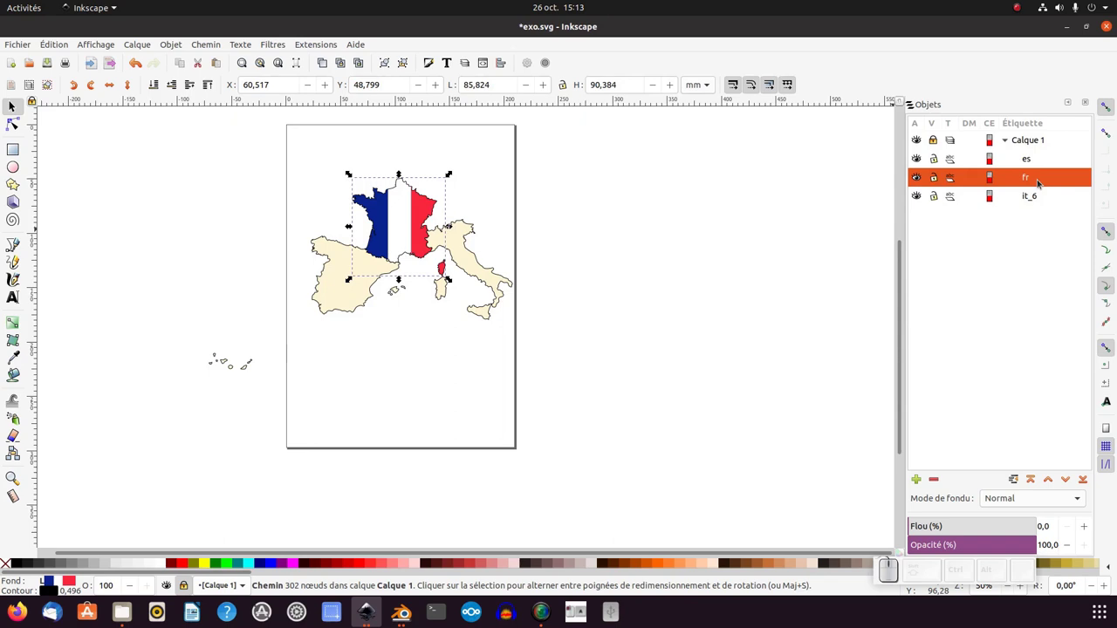
left_click(1029, 199)
left_click(1033, 199)
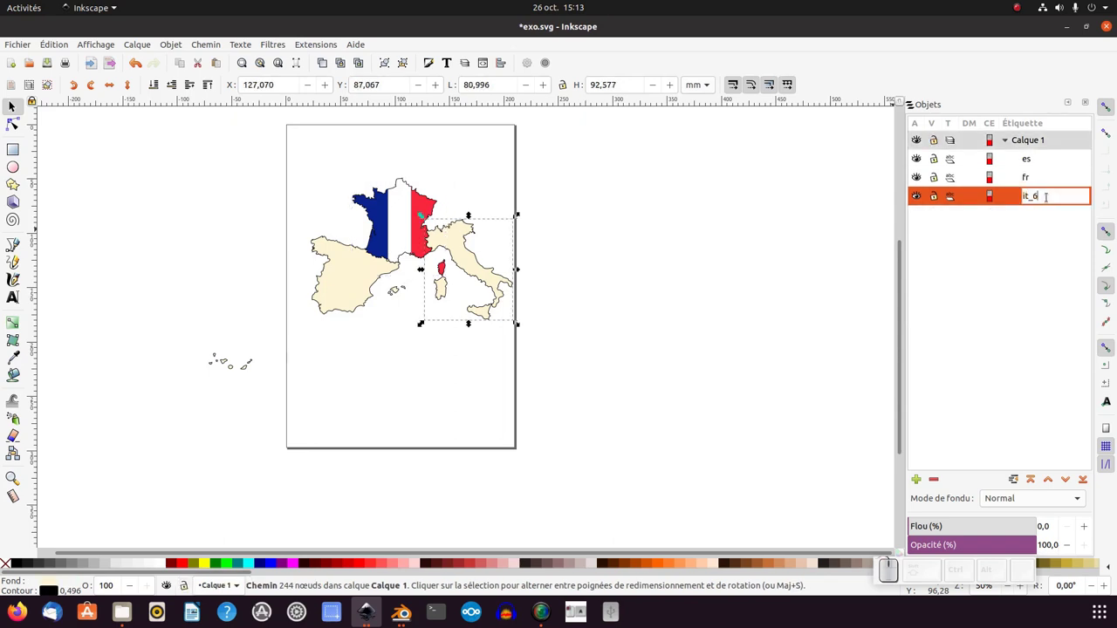
key("BackSpace")
key("BackSpace")
key("Return")
- Zoom in on the map and check the es and it objects
left_click(424, 322)
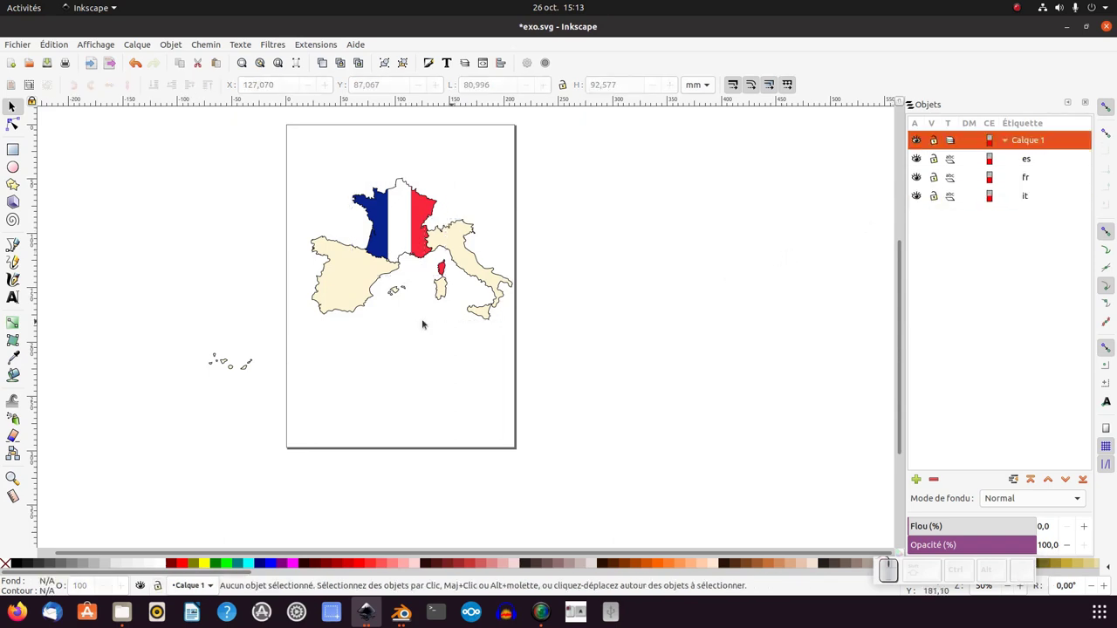
scroll(395, 260, "up", 1)
scroll(396, 260, "up", 1)
scroll(395, 260, "up", 3)
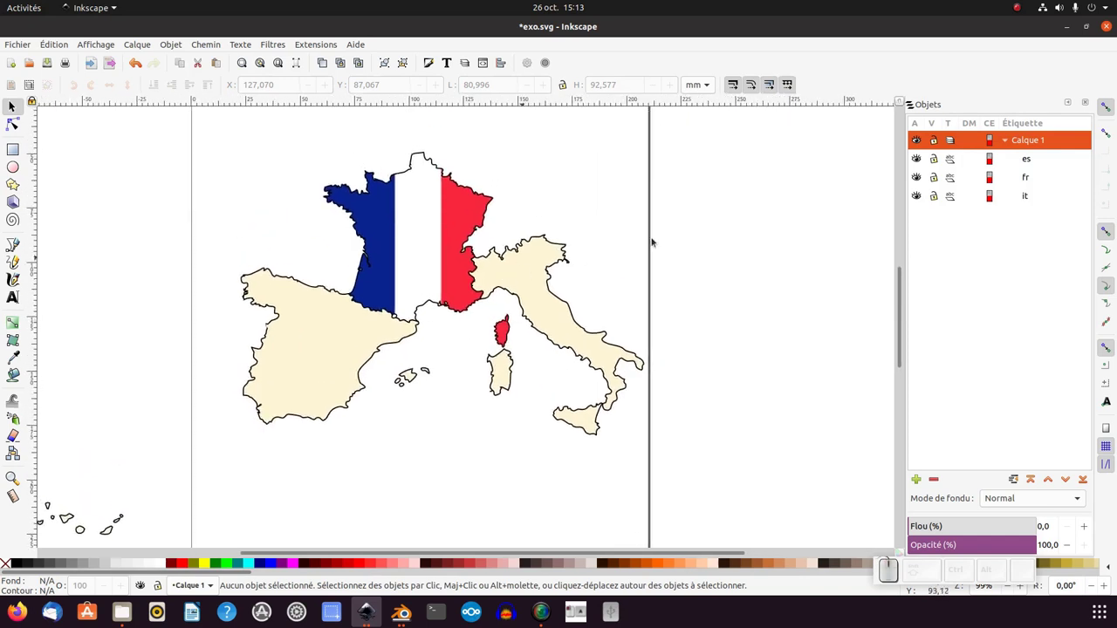
left_click(1012, 163)
left_click(1025, 195)
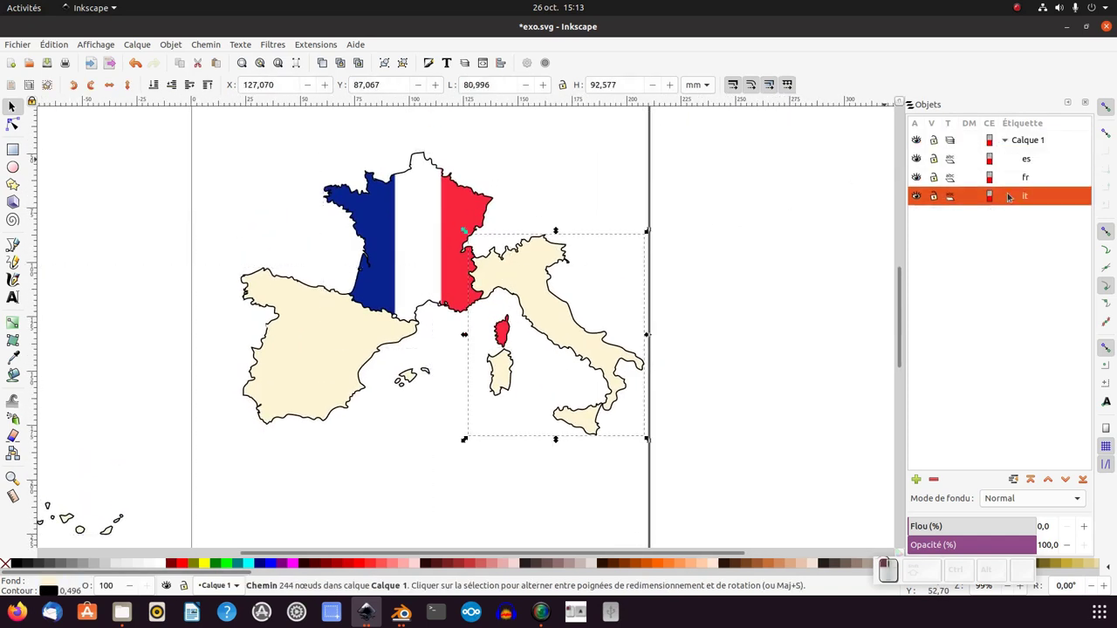
left_click(773, 259)
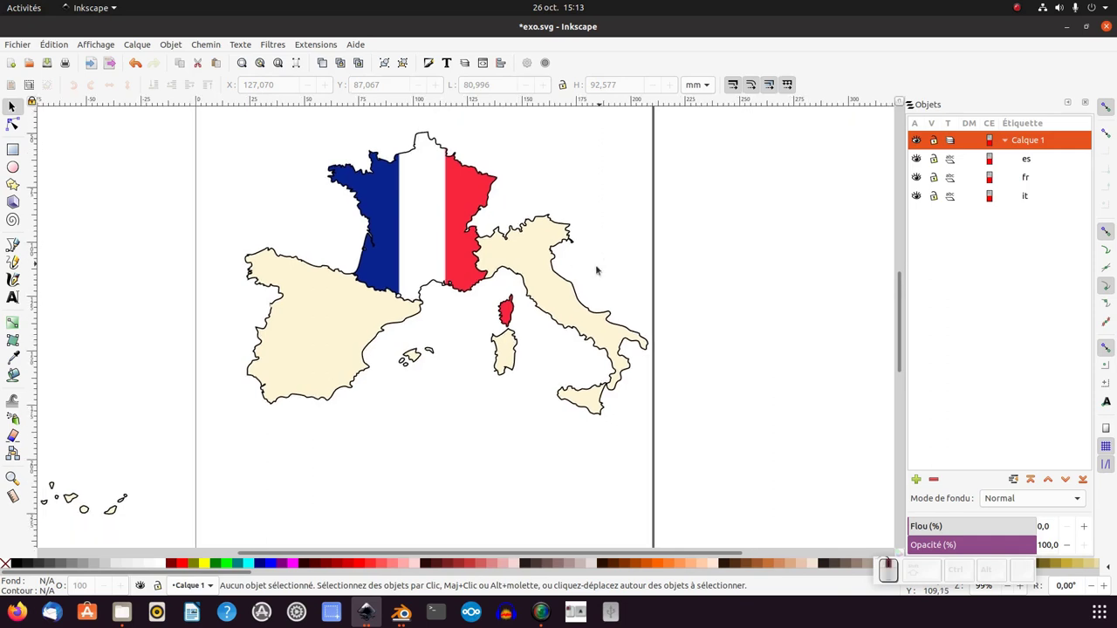
scroll(561, 267, "up", 1, "ctrl")
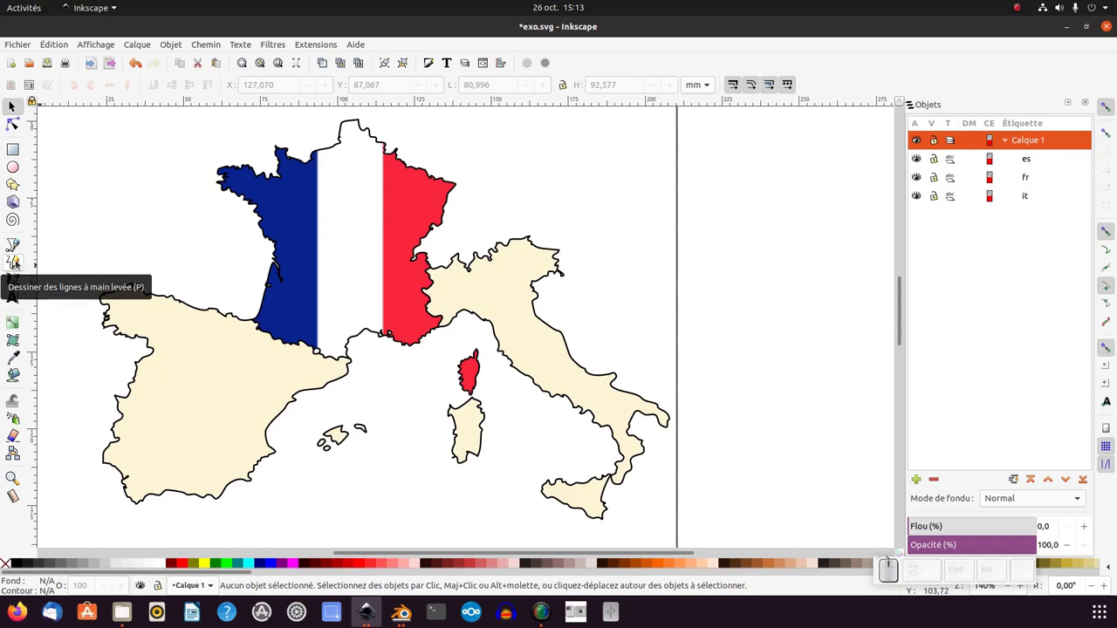
- Draw a straight diagonal line, path217, to the right of the map with the Pencil
left_click(13, 262)
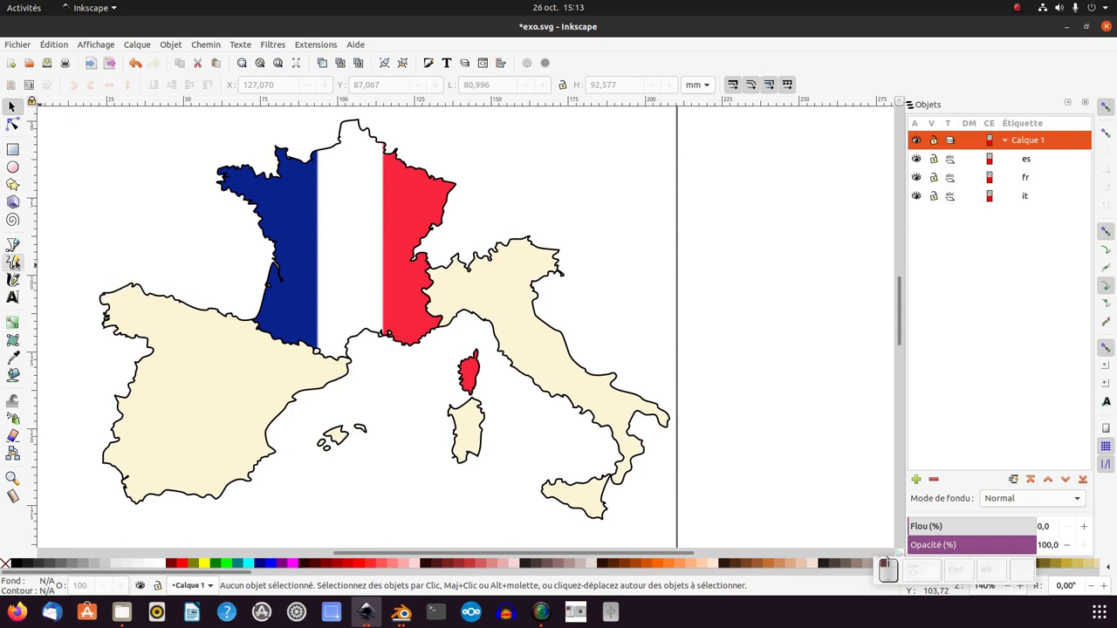
left_click_drag(655, 165, 710, 262)
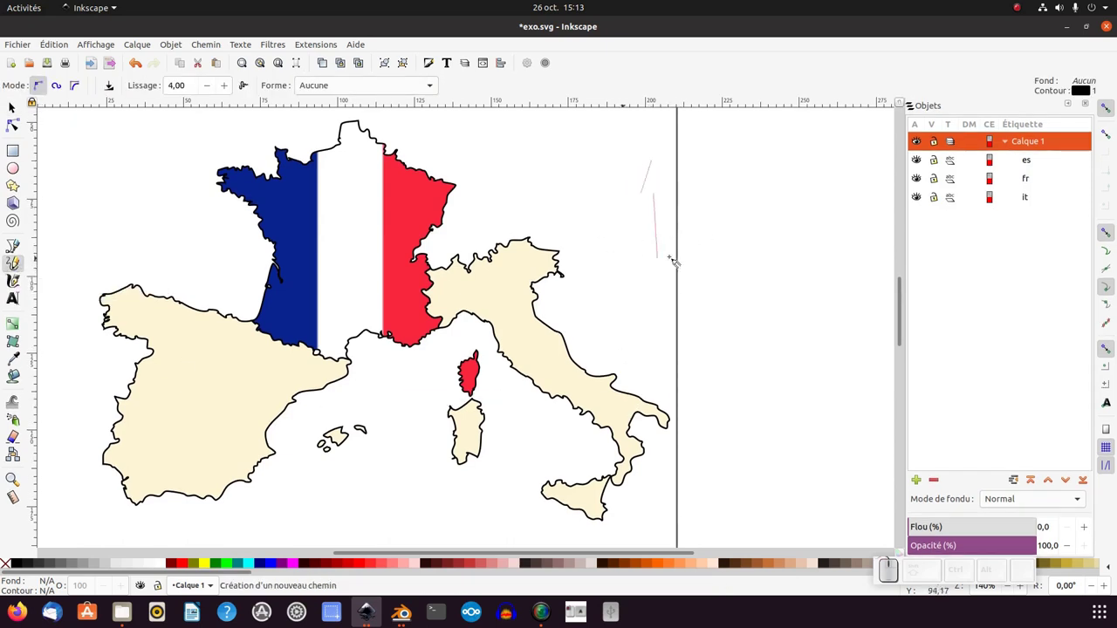
key("Escape")
left_click(654, 166)
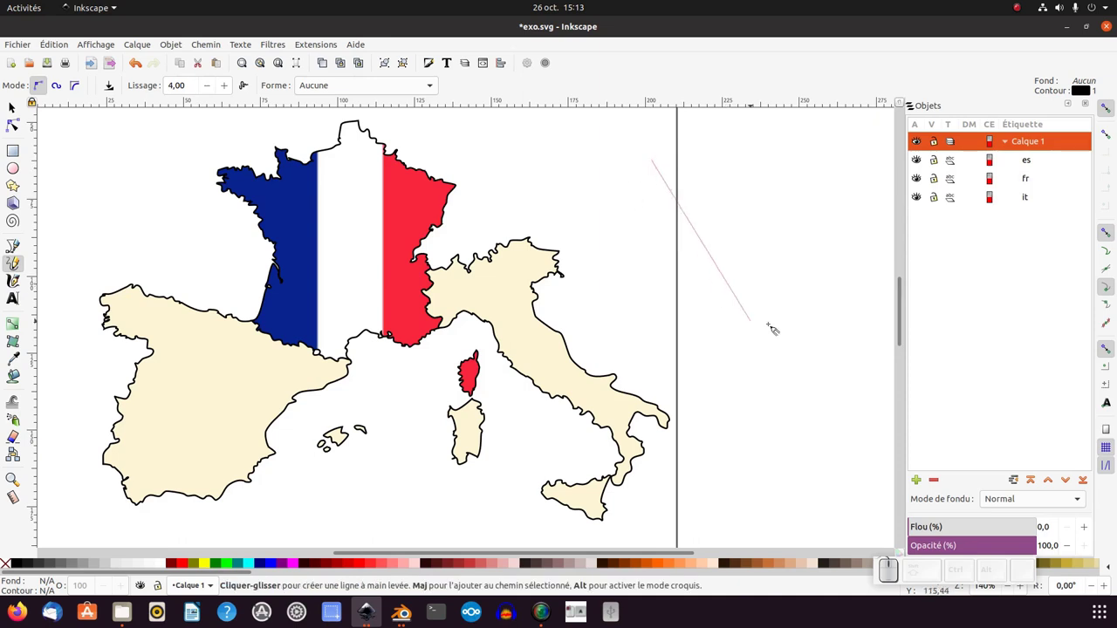
left_click(773, 321)
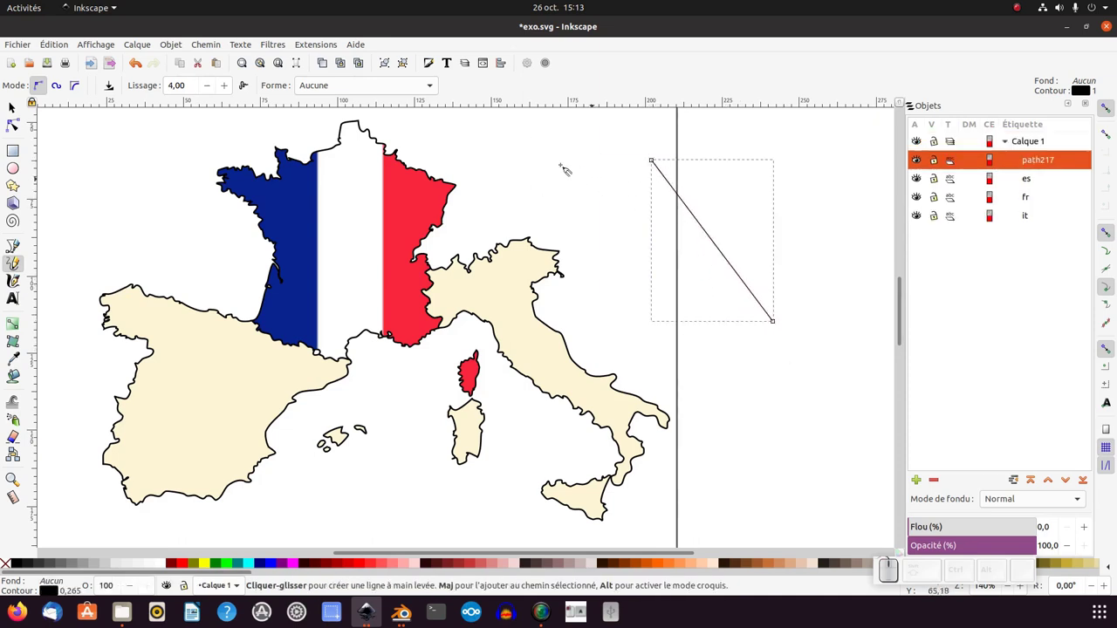
left_click(206, 44)
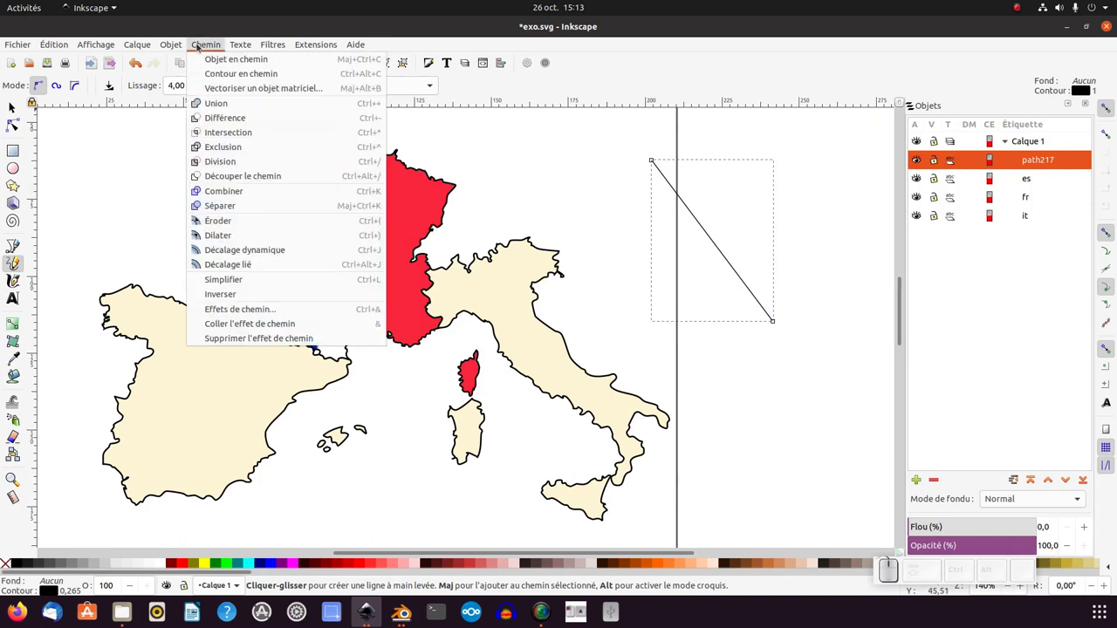
- Open Path Effects beside the Objects list and relabel path217 as clone_fr
left_click(371, 310)
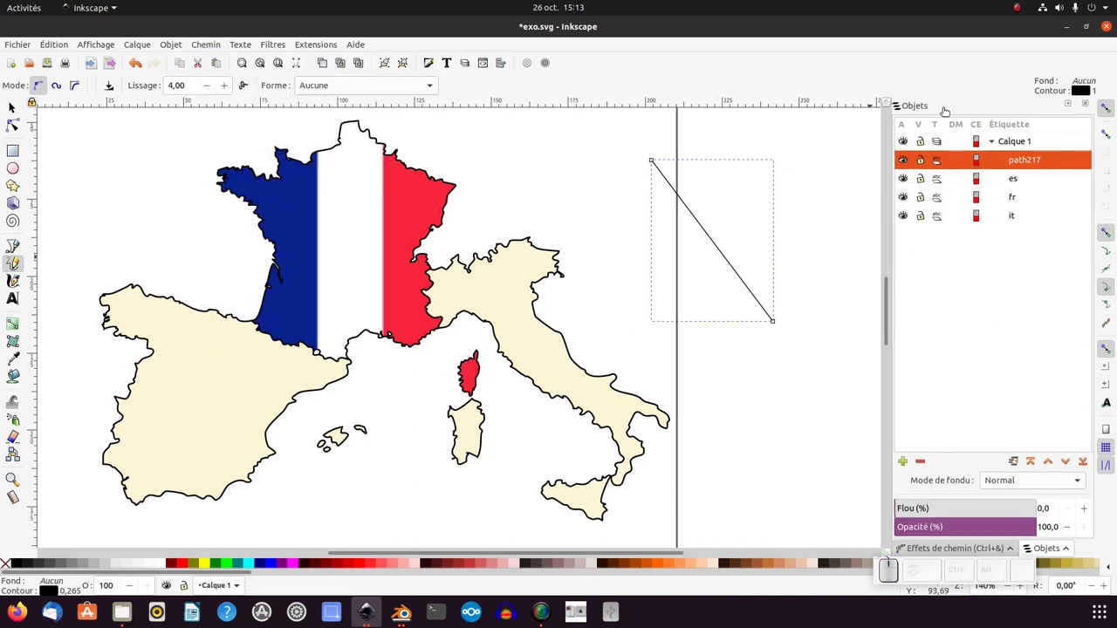
left_click_drag(928, 109, 948, 144)
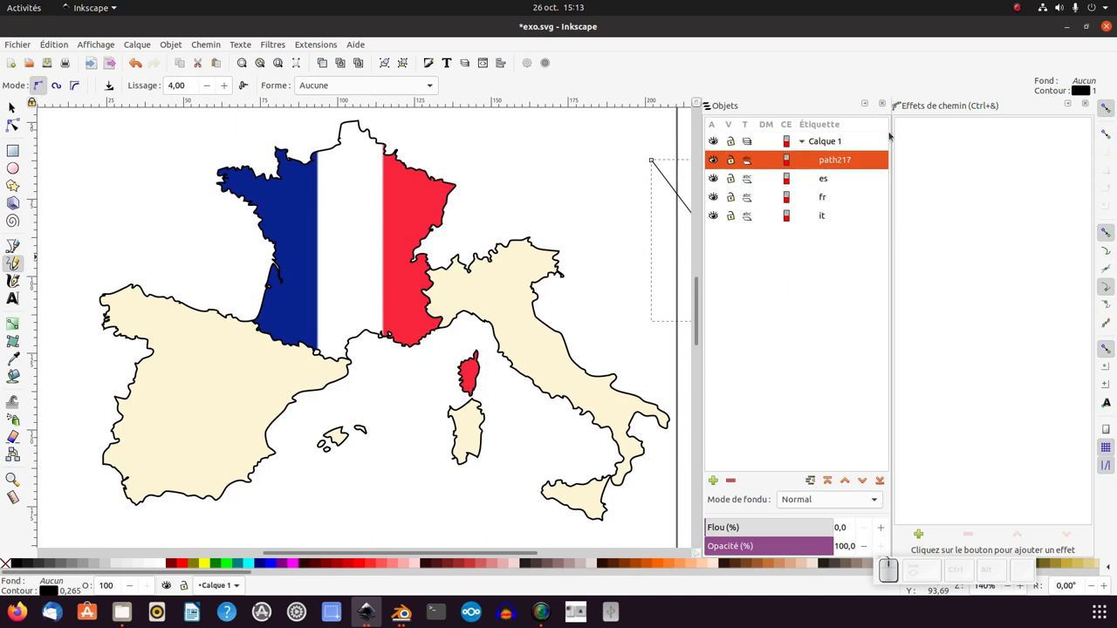
scroll(573, 207, "right", 3)
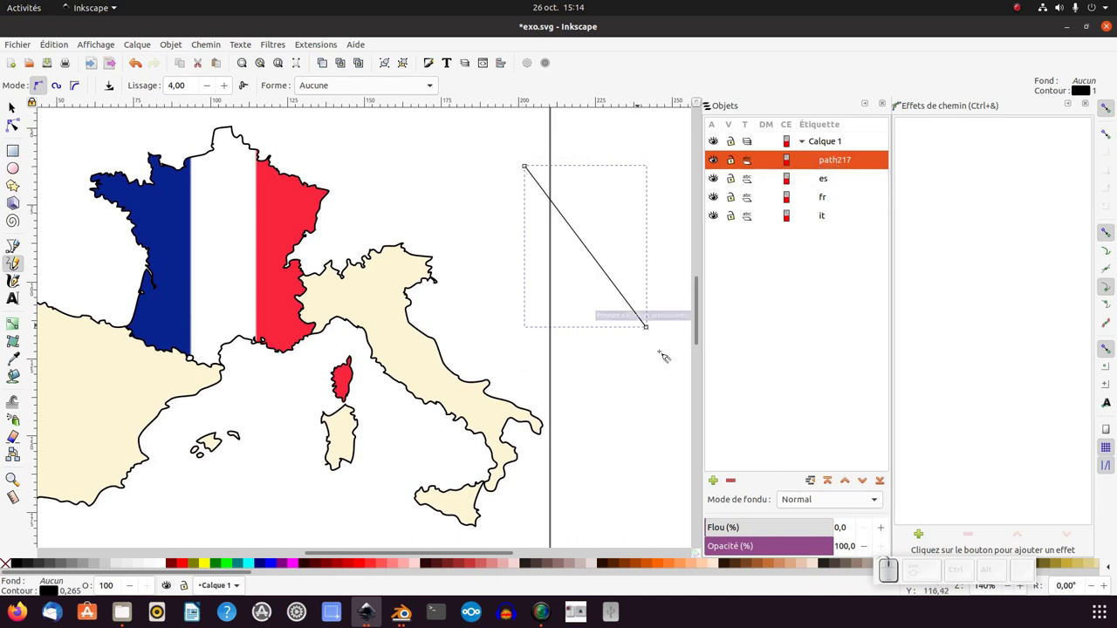
left_click(837, 161)
type("clon")
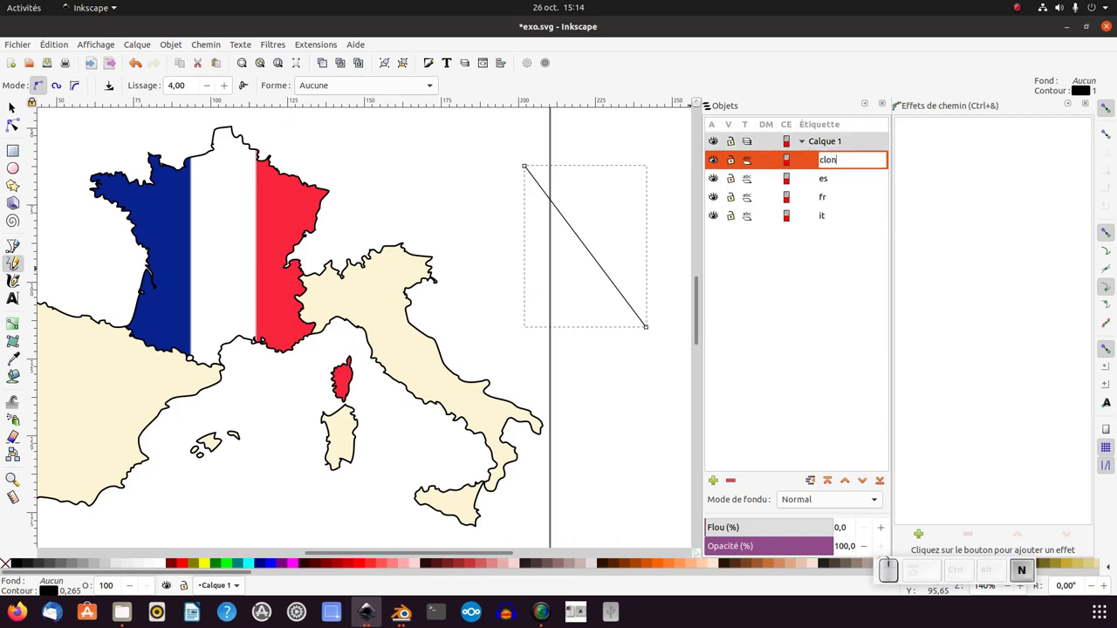
type("e_fr")
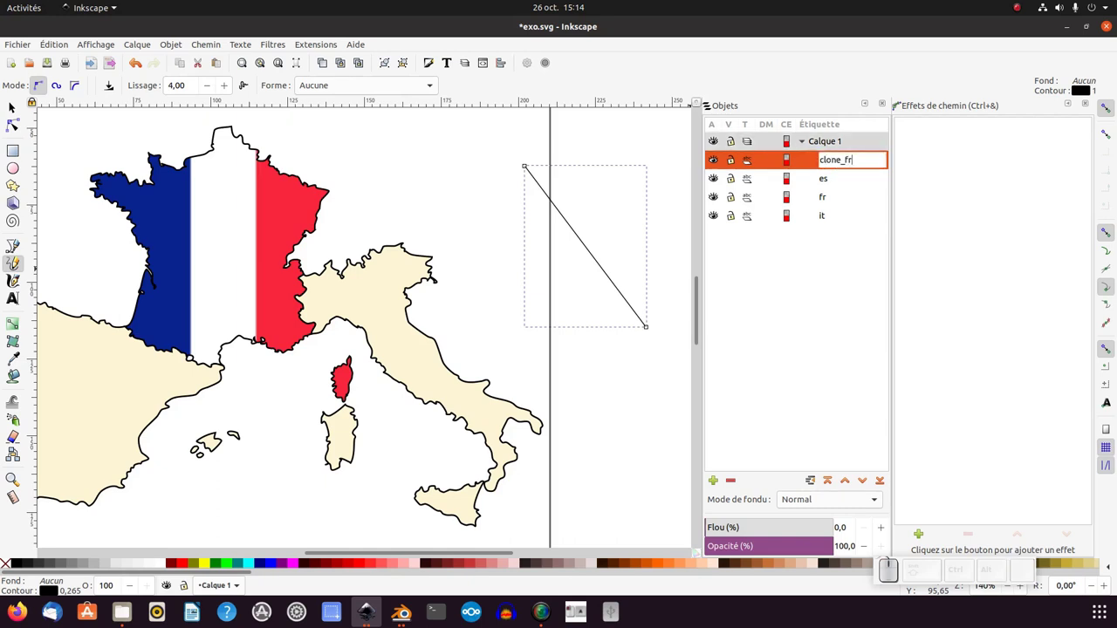
key("Return")
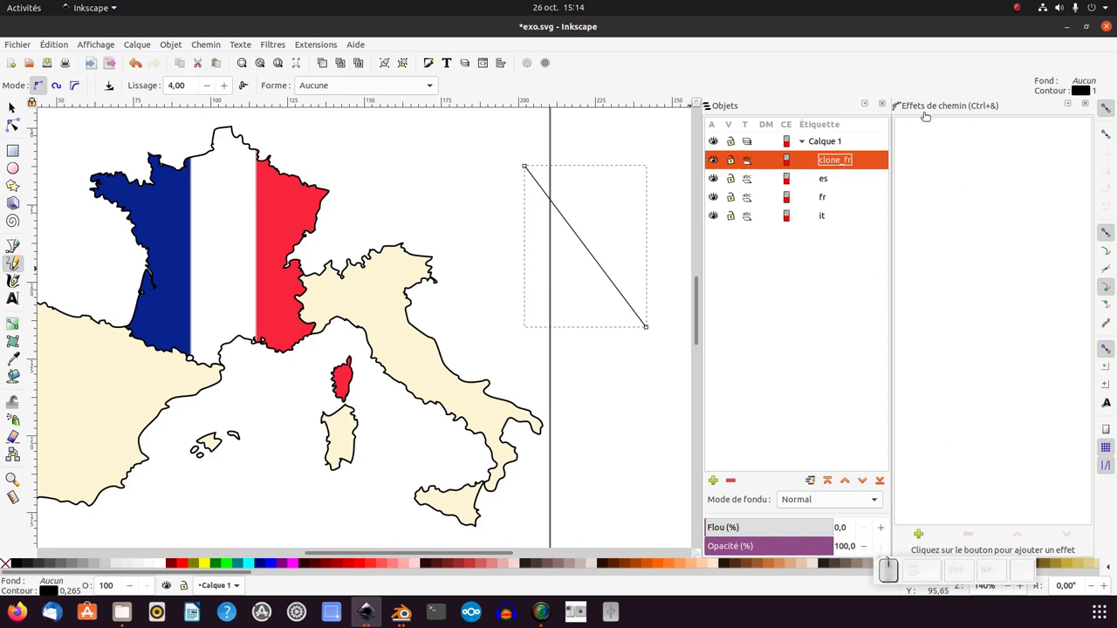
- Add the Cloner l'élément original effect to clone_fr via a 'clone' search
left_click(918, 533)
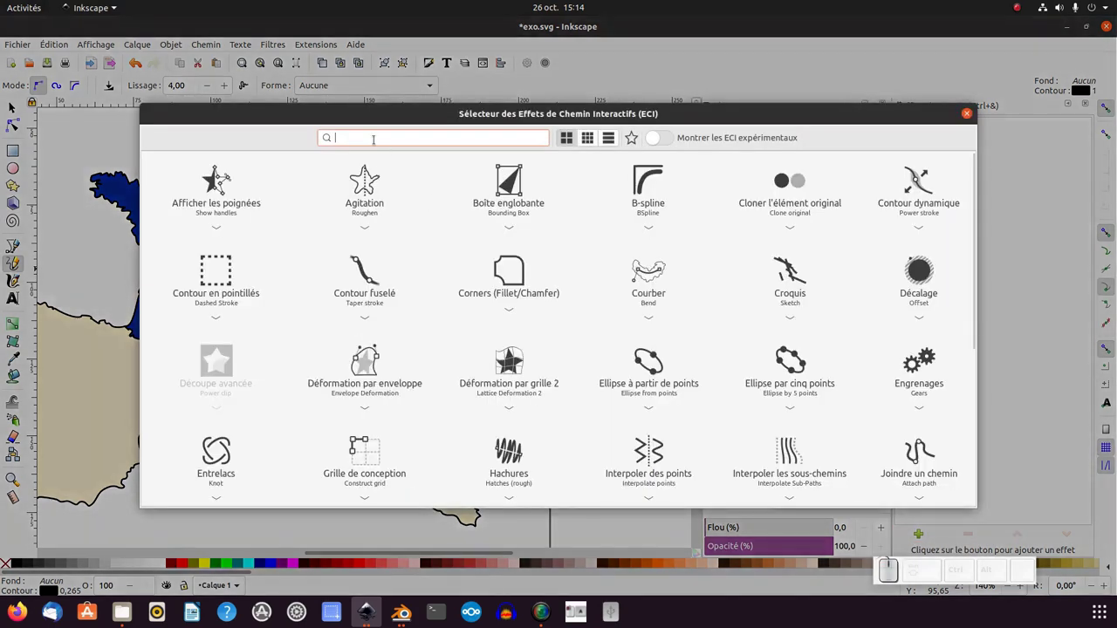
type("clone")
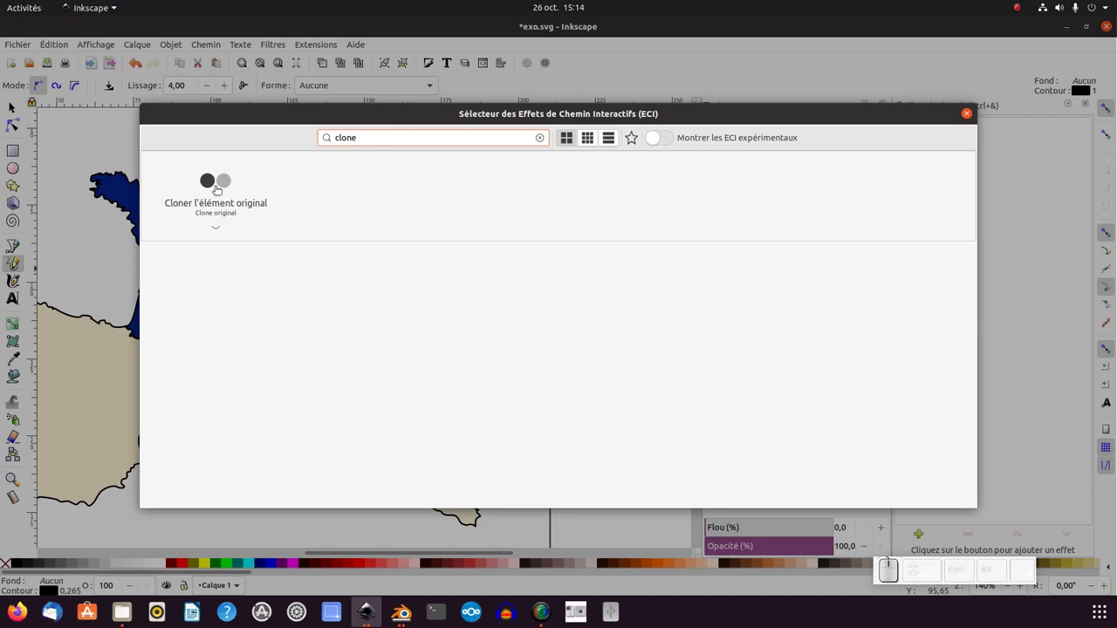
left_click(217, 190)
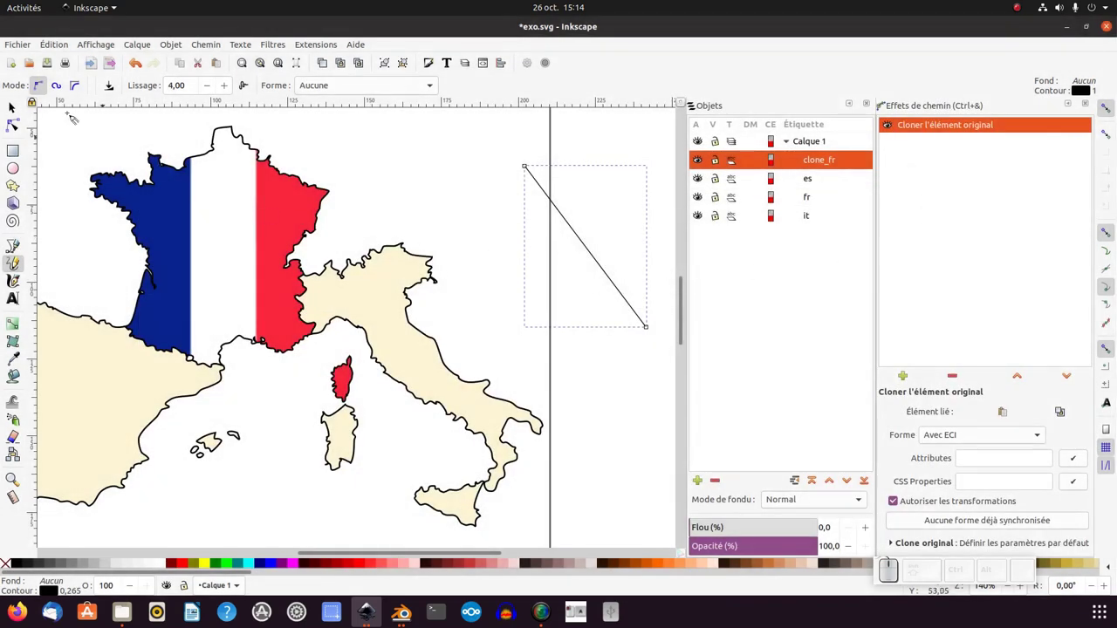
left_click(13, 106)
- Copy the France shape and paste-link it as clone_fr's Élément lié
left_click(246, 195)
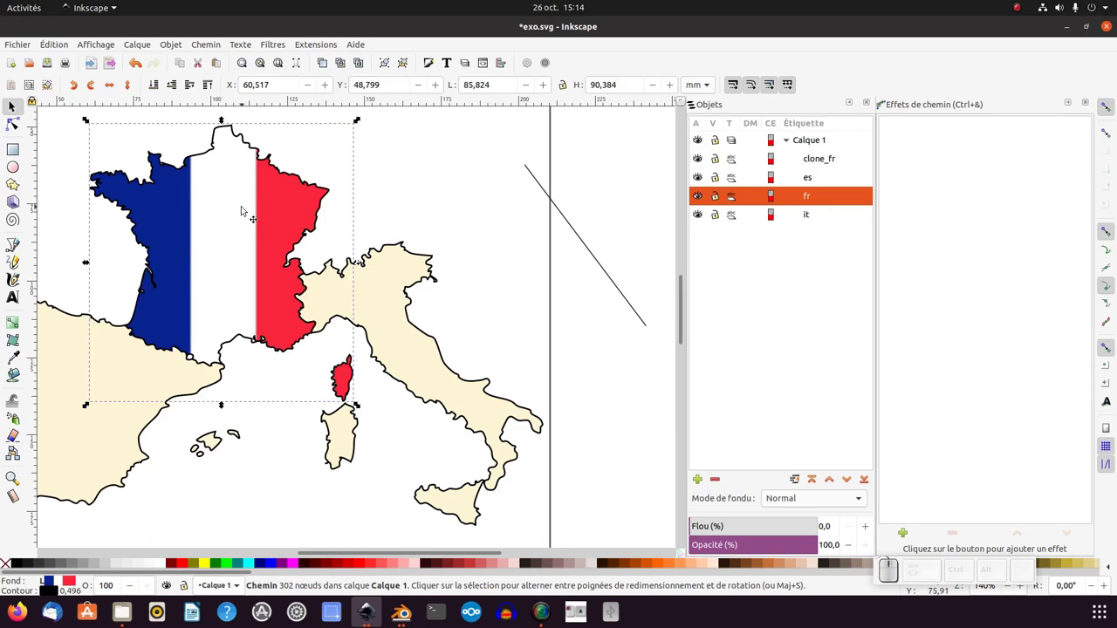
left_click(53, 44)
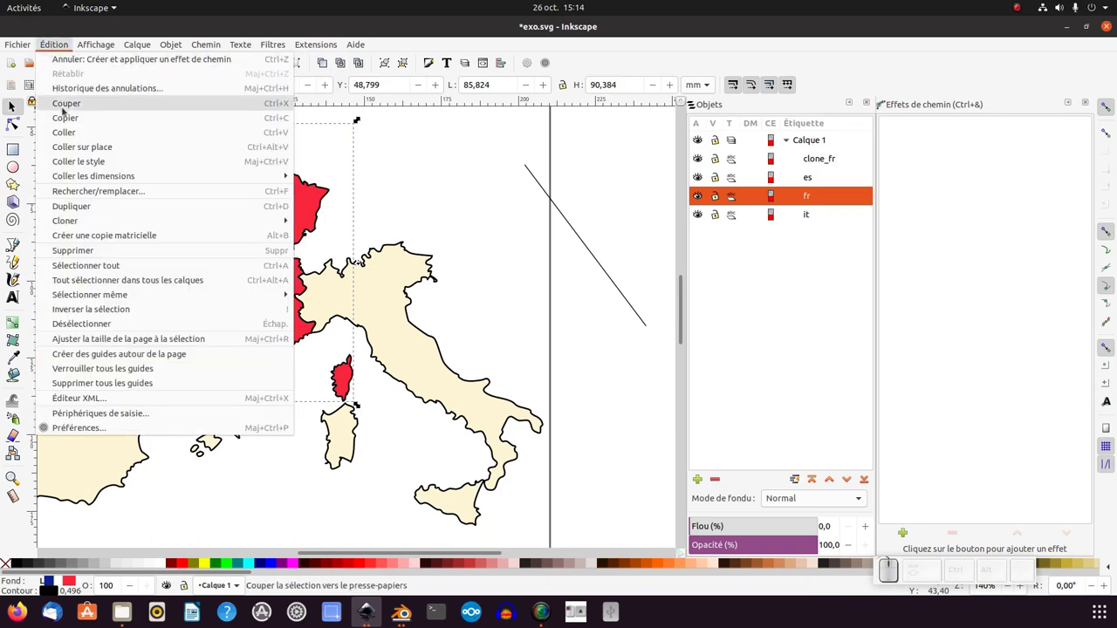
left_click(63, 116)
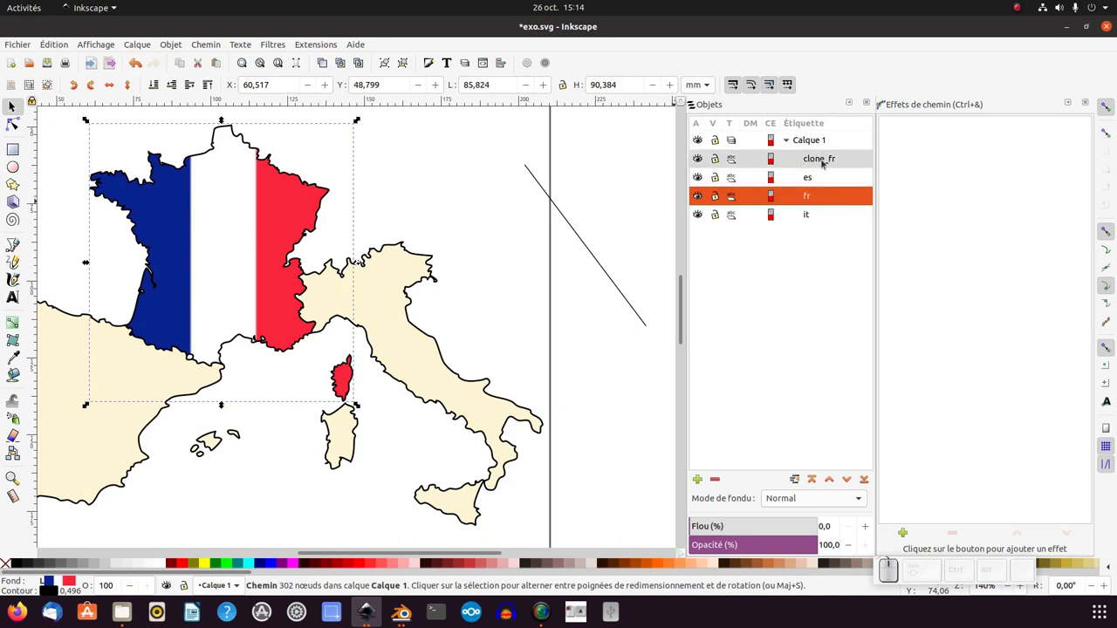
left_click(818, 160)
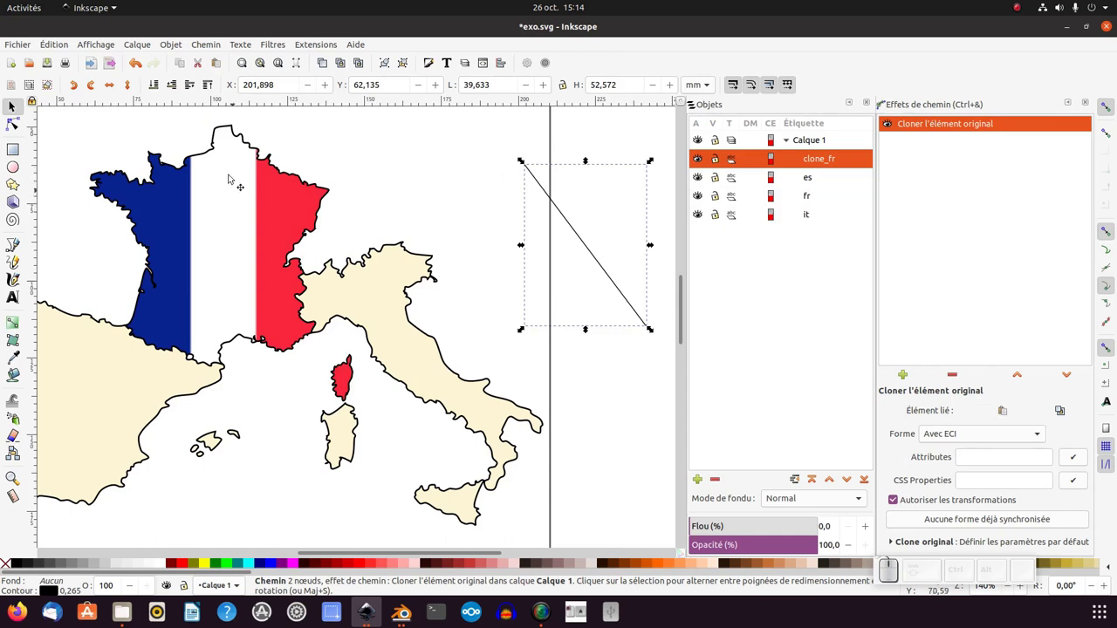
left_click(1001, 412)
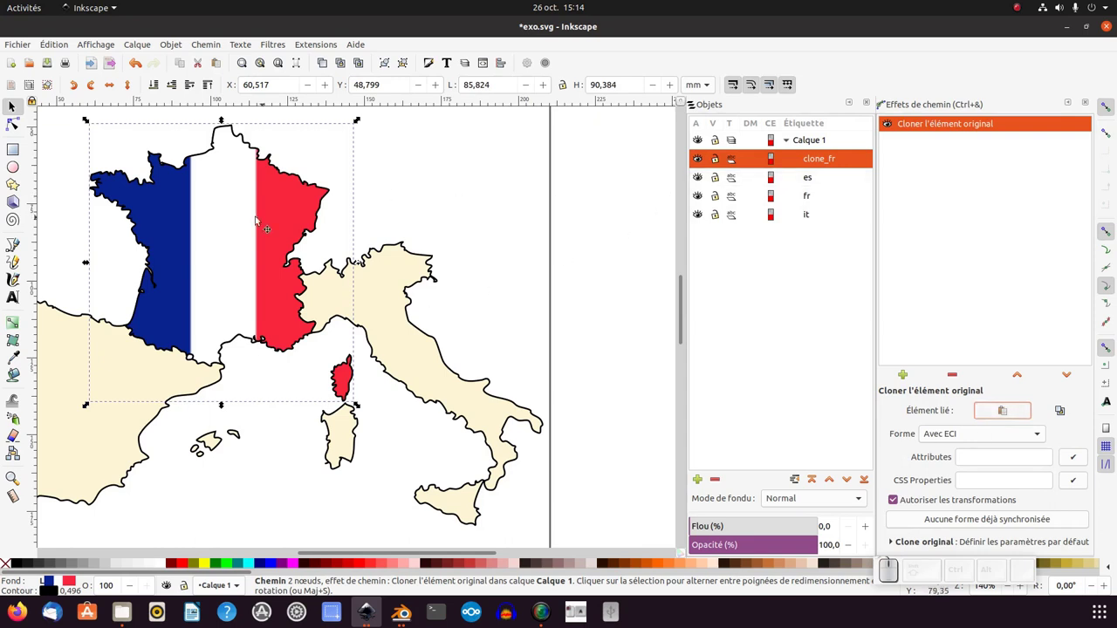
- Test-move the France clone, undo it, and lower clone_fr to the bottom
left_click_drag(273, 209, 424, 183)
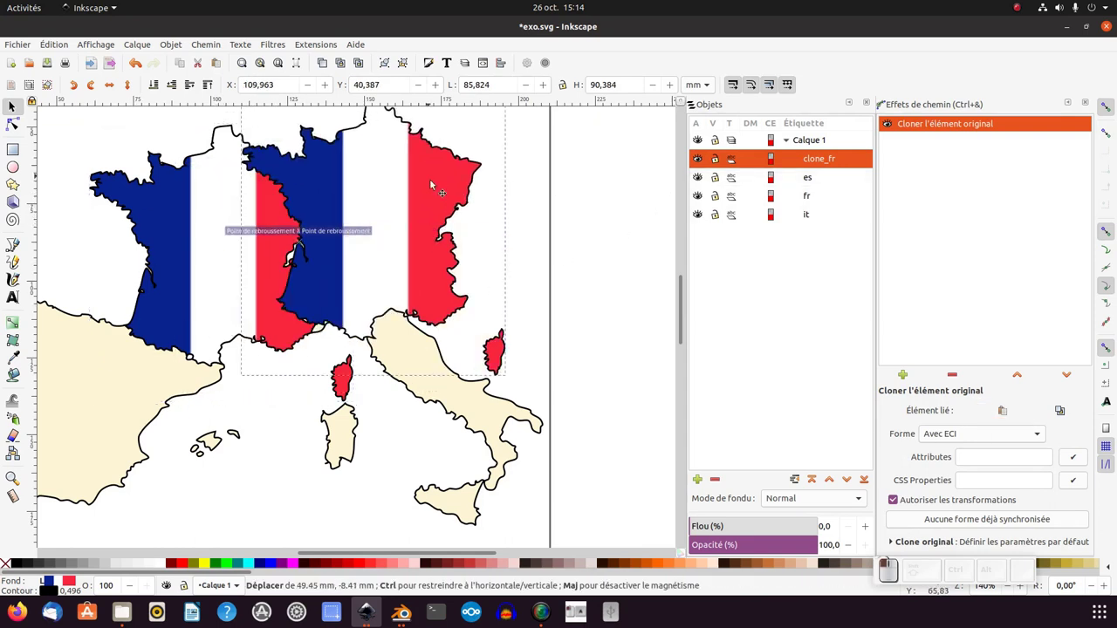
key("ctrl+z")
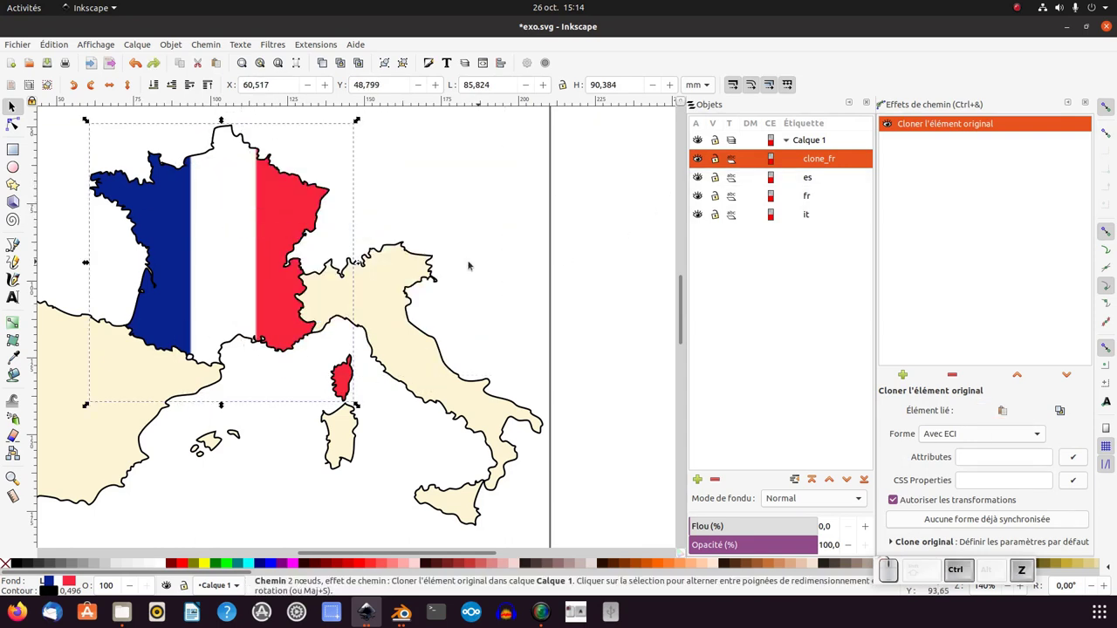
key("Escape")
left_click(233, 208)
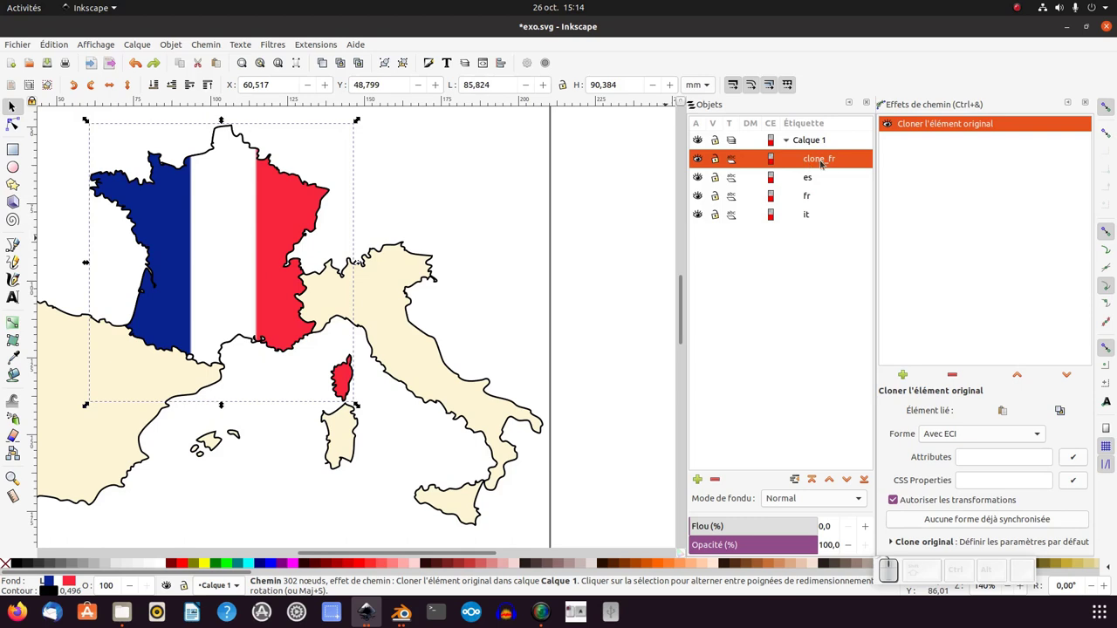
left_click(864, 480)
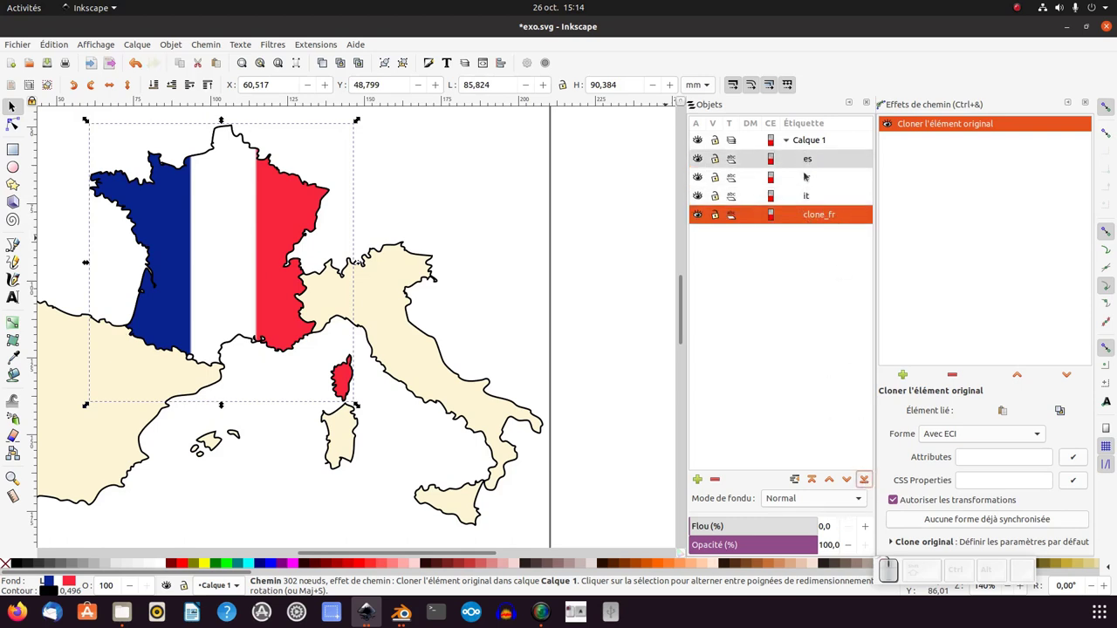
left_click(533, 305)
scroll(536, 279, "down", 2)
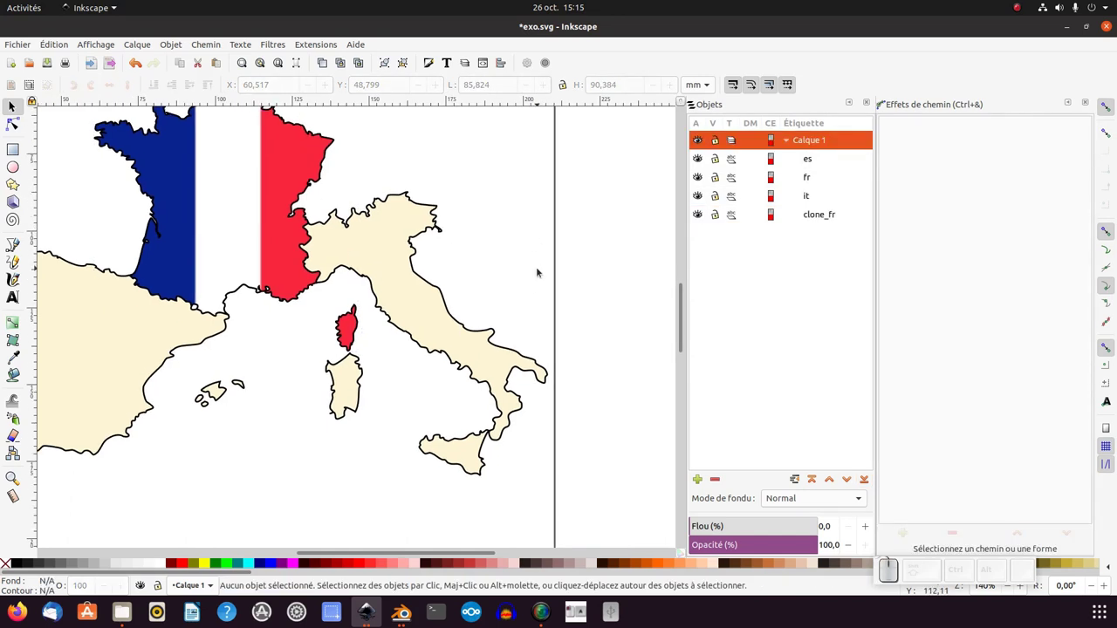
scroll(536, 272, "down", 1)
scroll(406, 282, "up", 1)
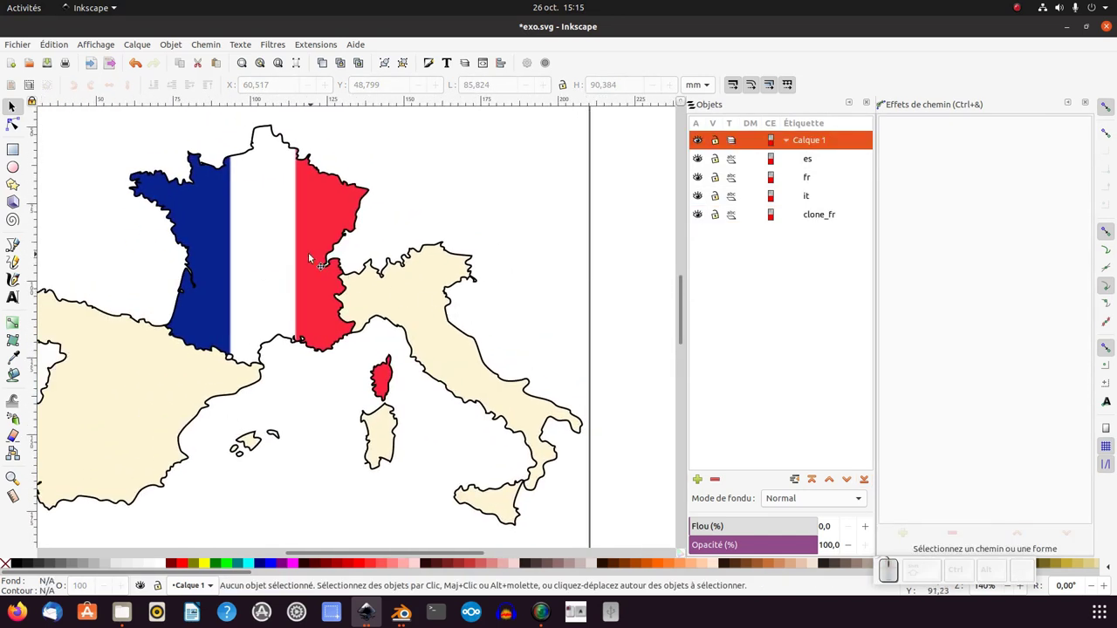
left_click(820, 215)
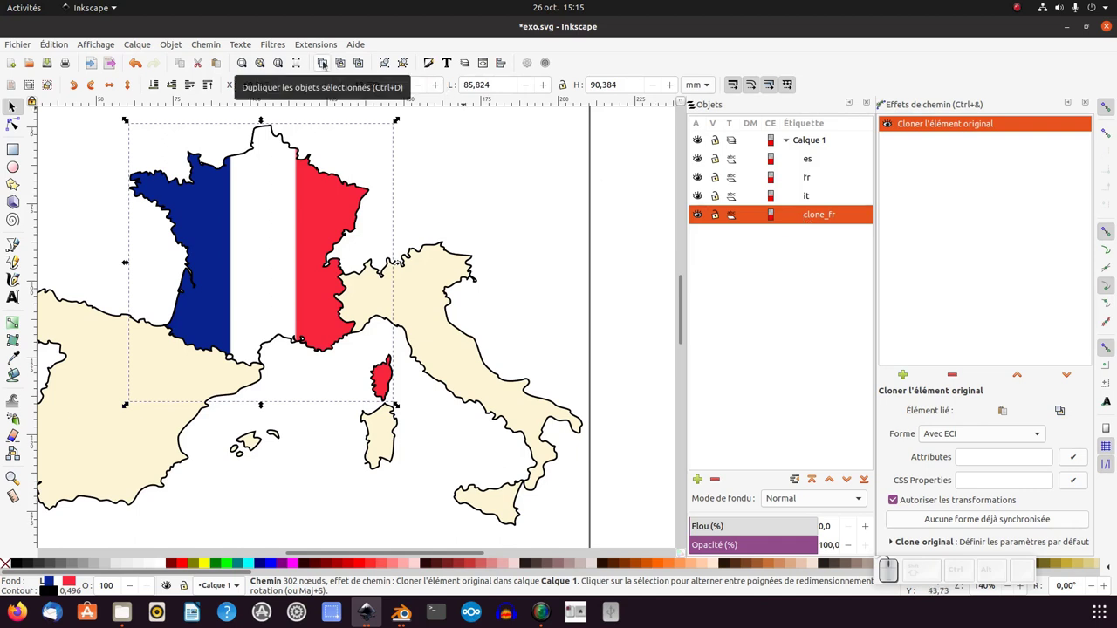
- Duplicate clone_fr twice
left_click(54, 45)
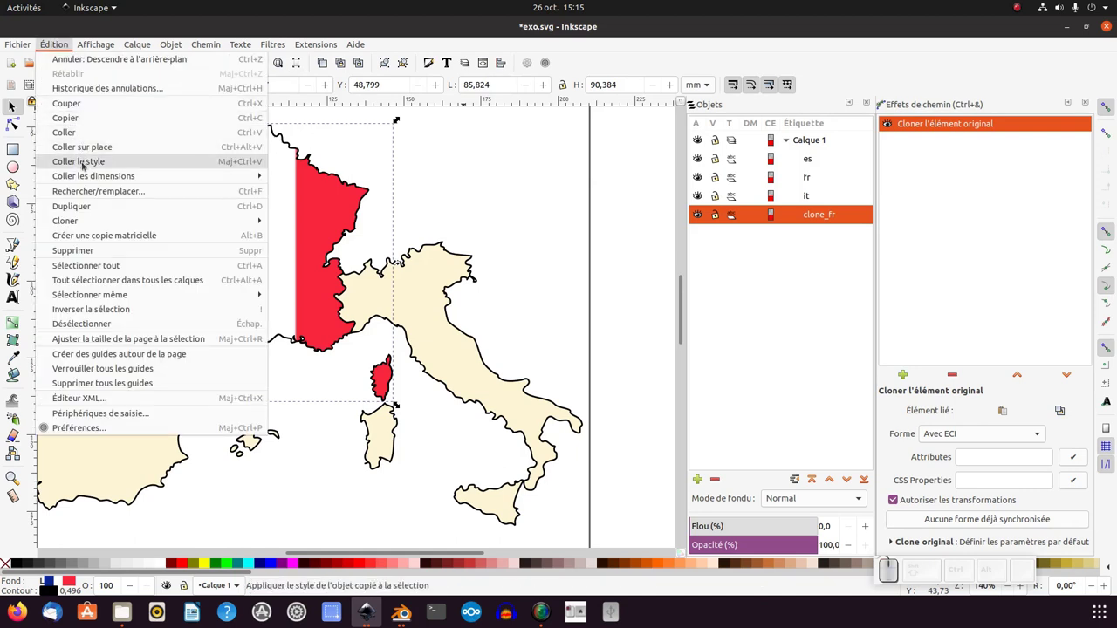
left_click(768, 260)
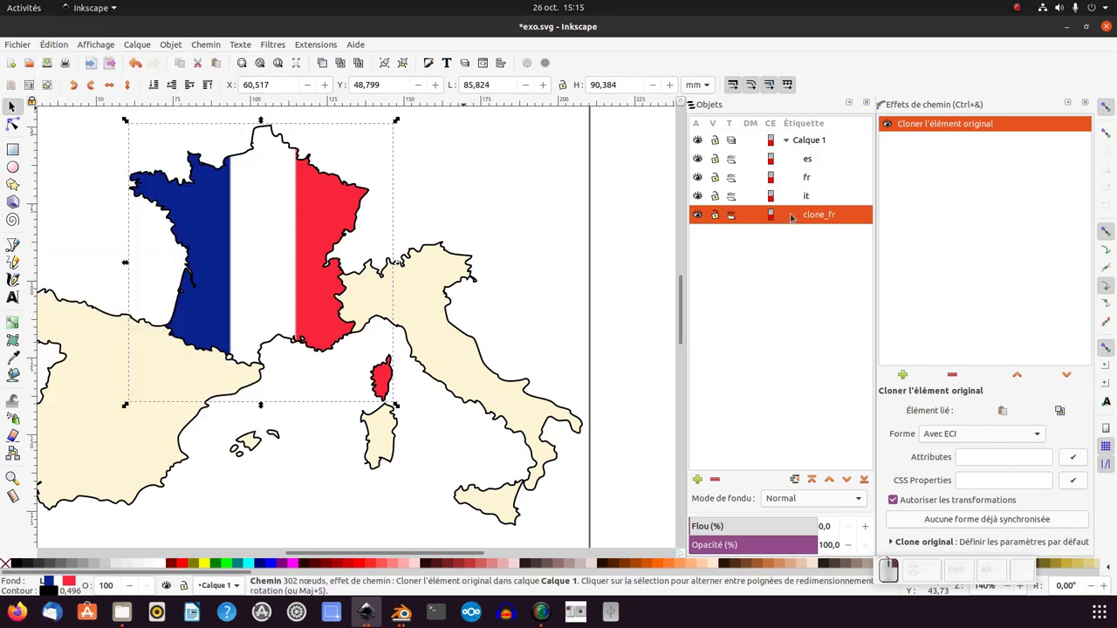
right_click(785, 218)
left_click(825, 475)
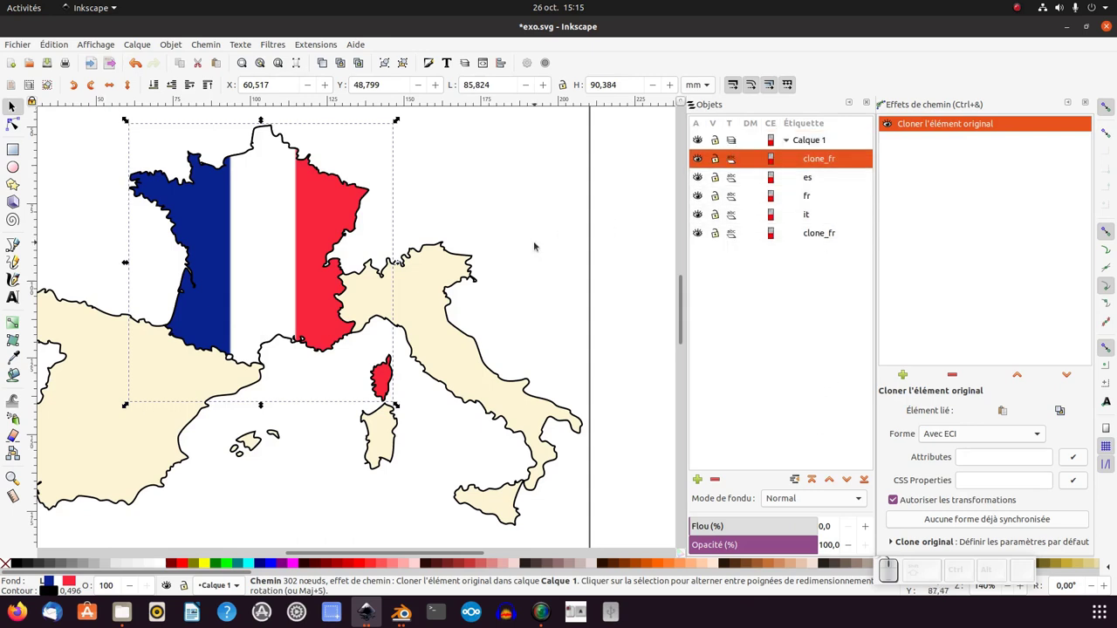
key("ctrl+d")
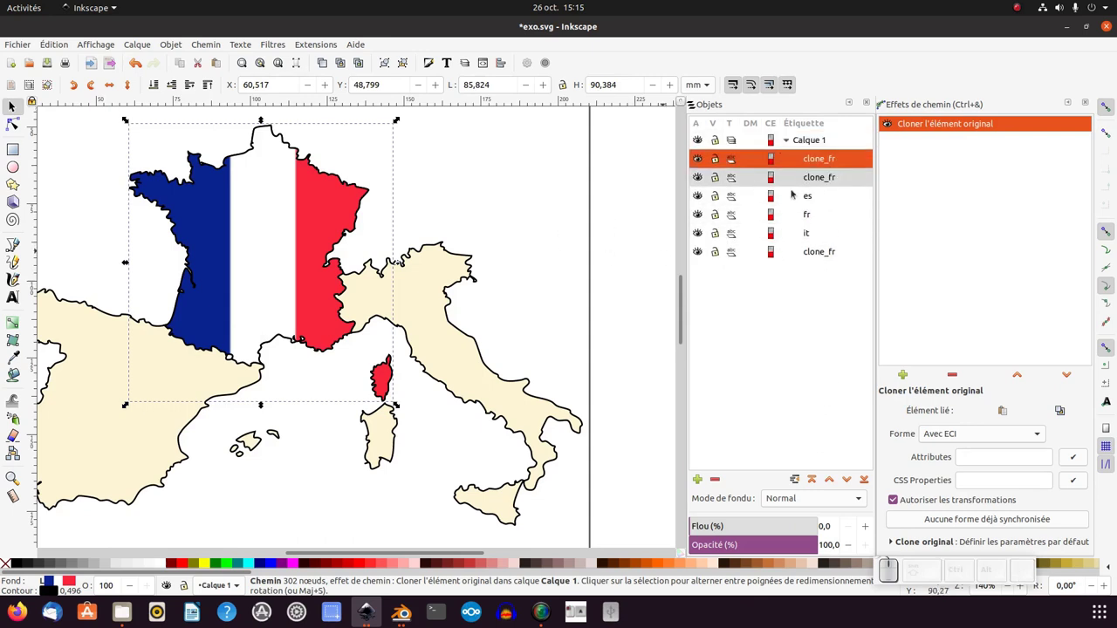
- Link the top copy to Italy, name it clone_it, and lower it to the bottom
left_click(475, 375)
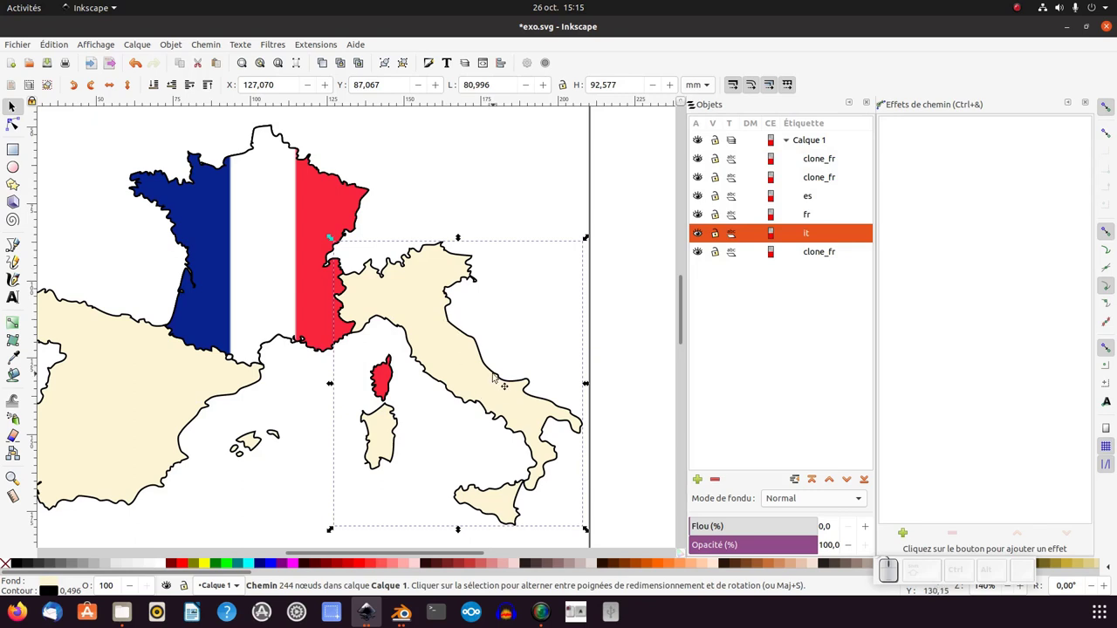
key("ctrl")
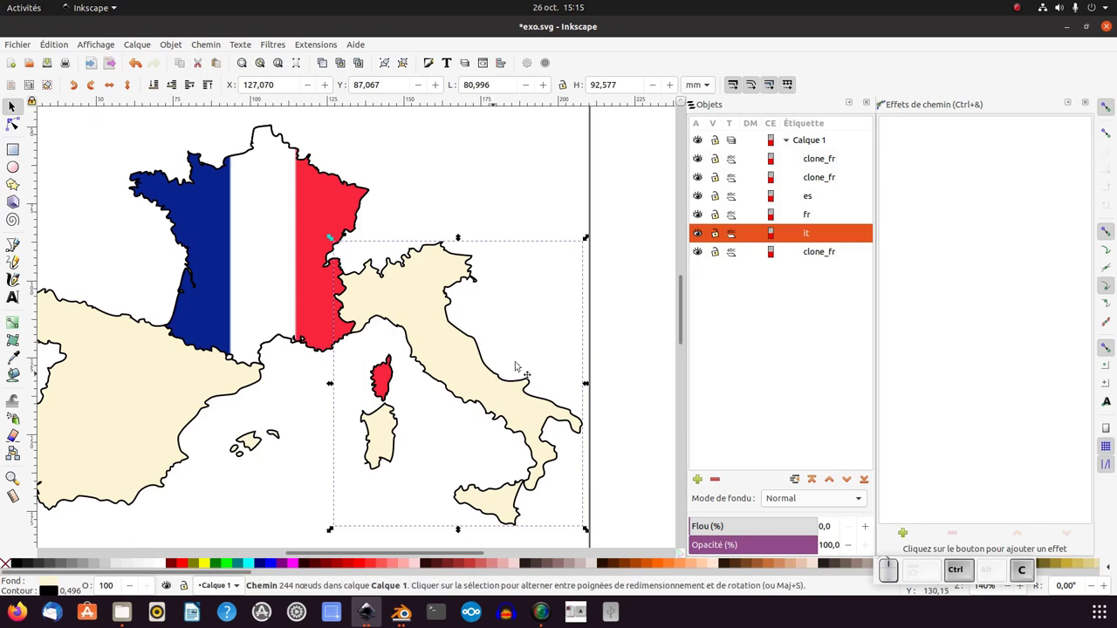
left_click(831, 160)
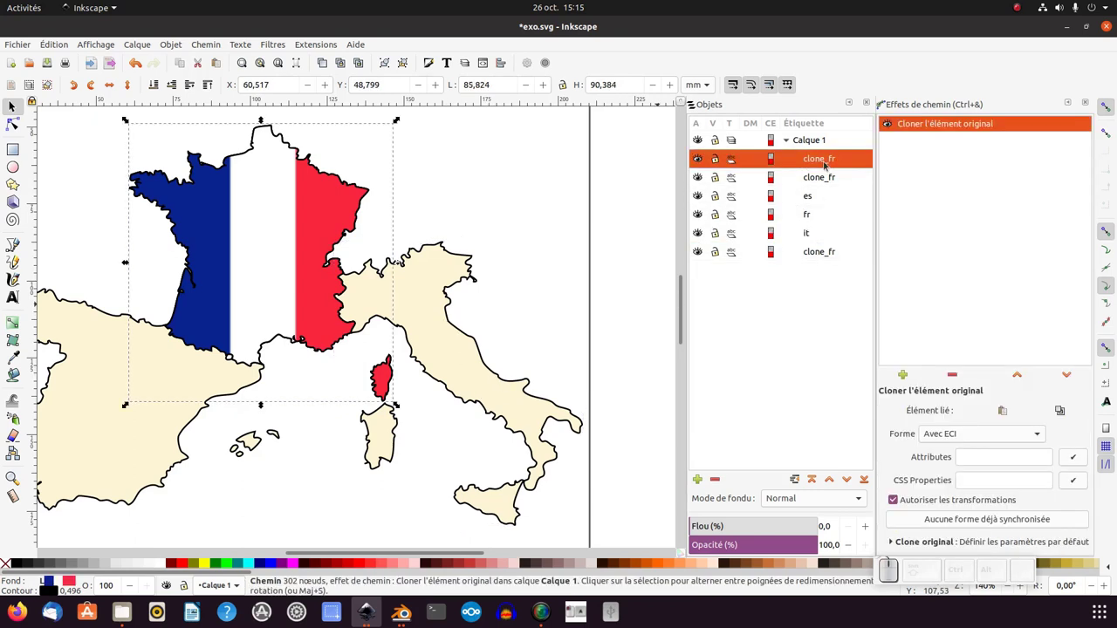
left_click(1002, 410)
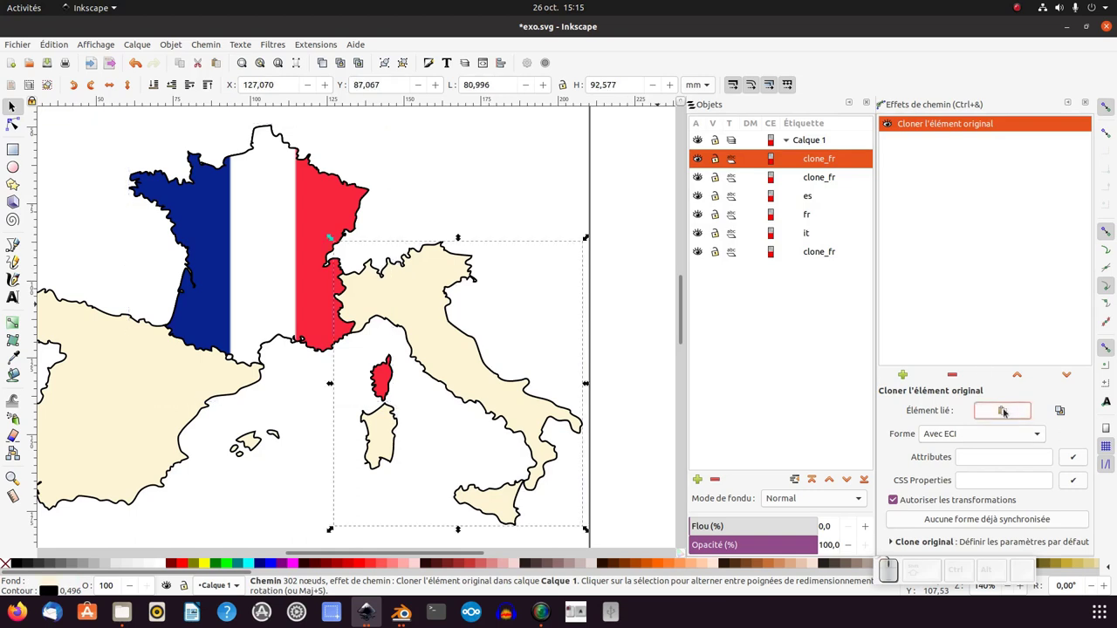
left_click(831, 158)
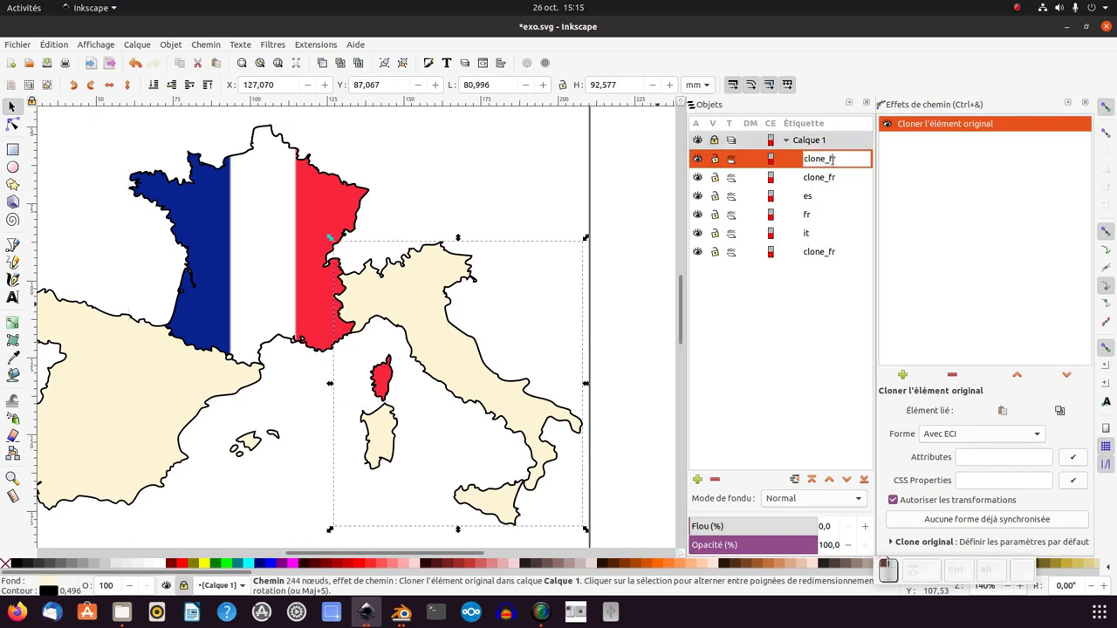
key("BackSpace")
type("it")
key("Return")
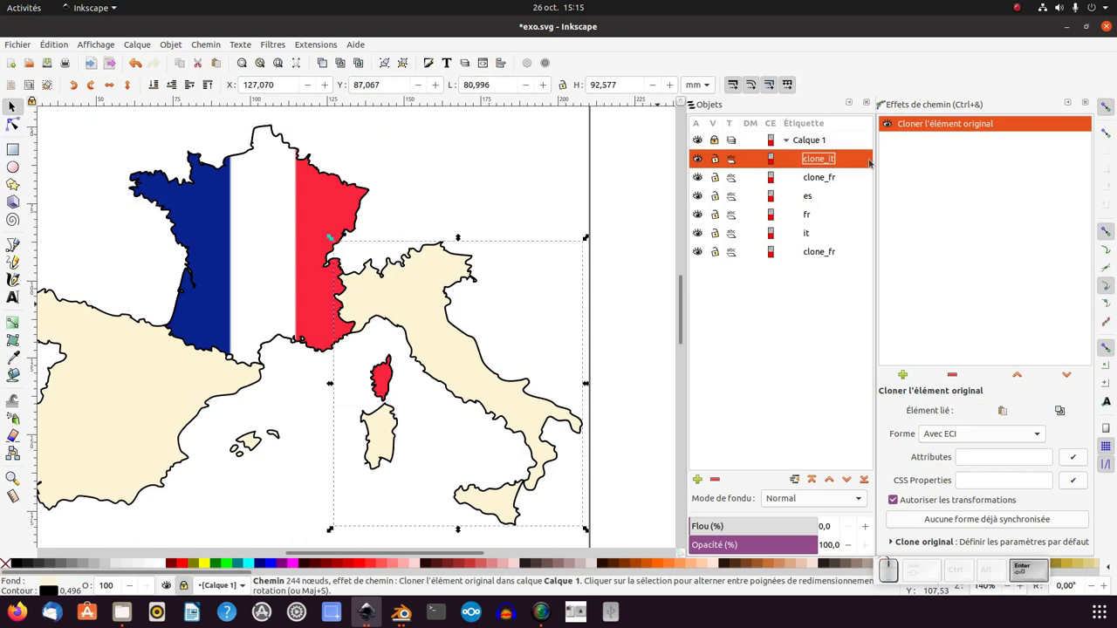
left_click(864, 478)
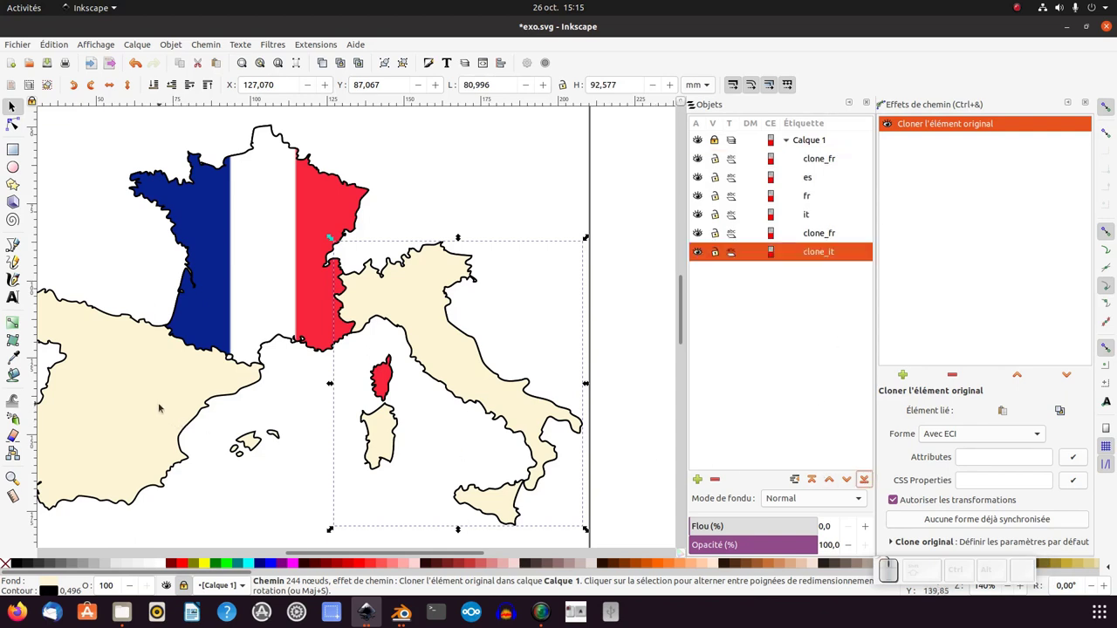
key("Escape")
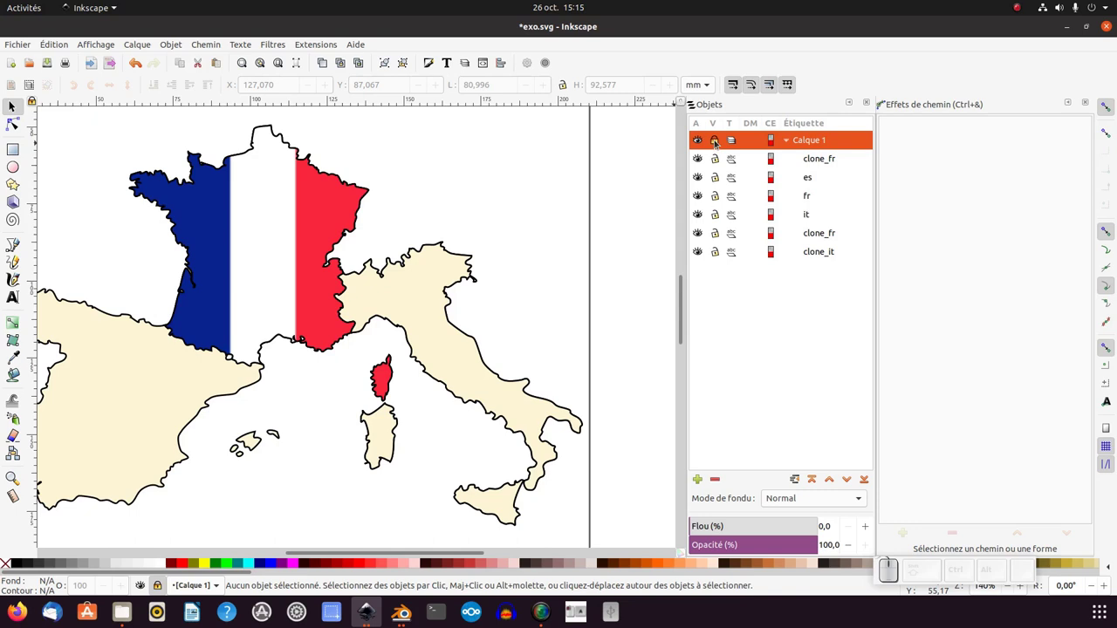
key("Return")
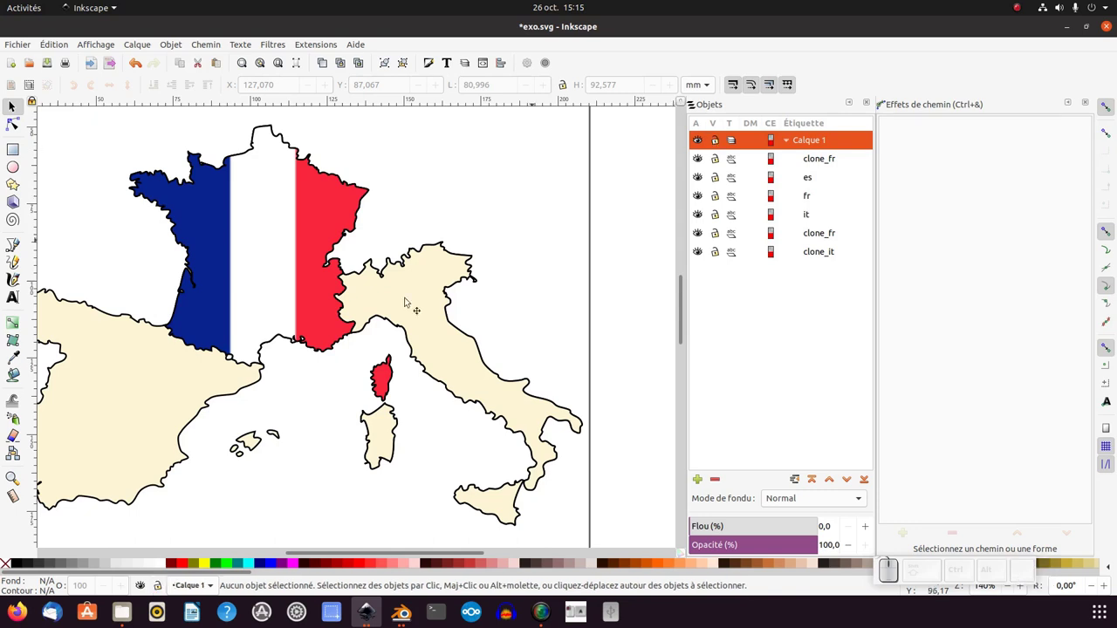
- Link the spare clone to Spain, name it clone_es, and lower it to the bottom
left_click(149, 417)
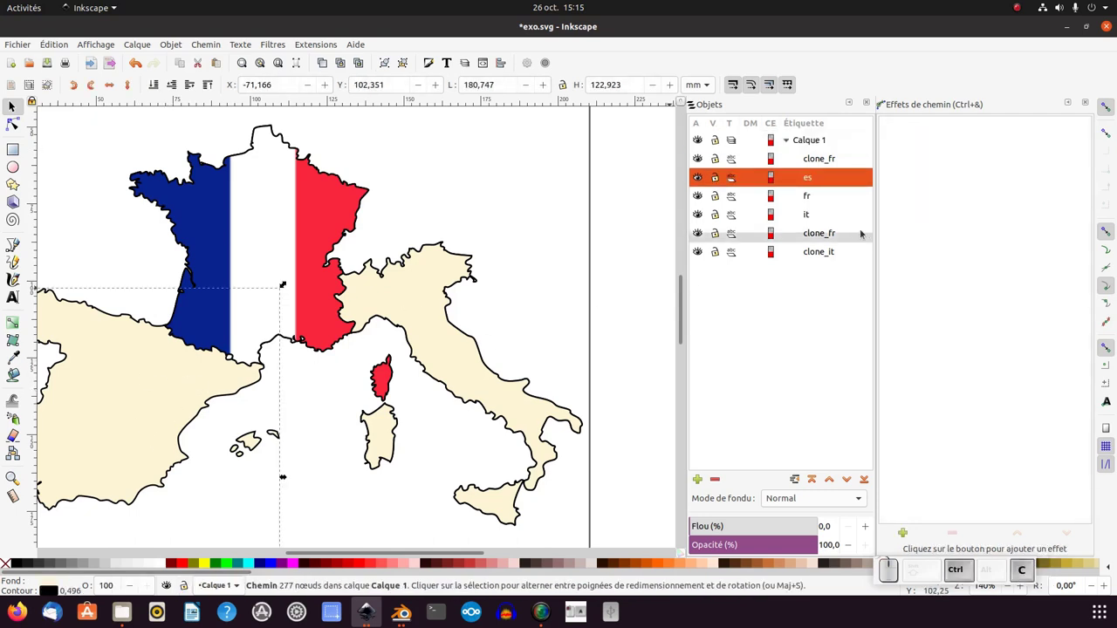
left_click(825, 161)
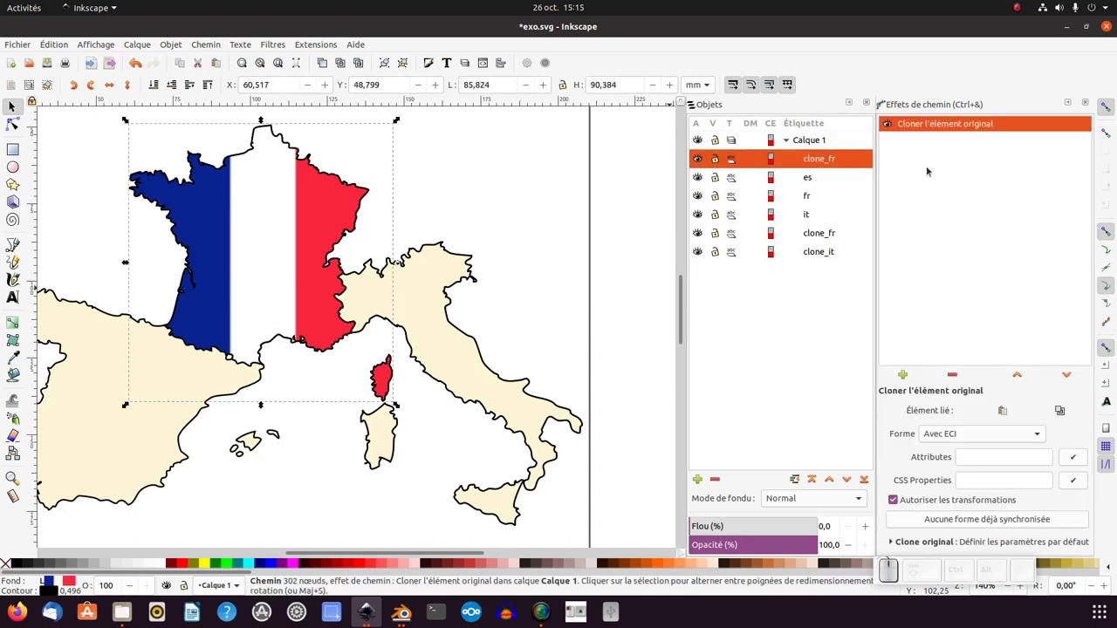
left_click(1002, 411)
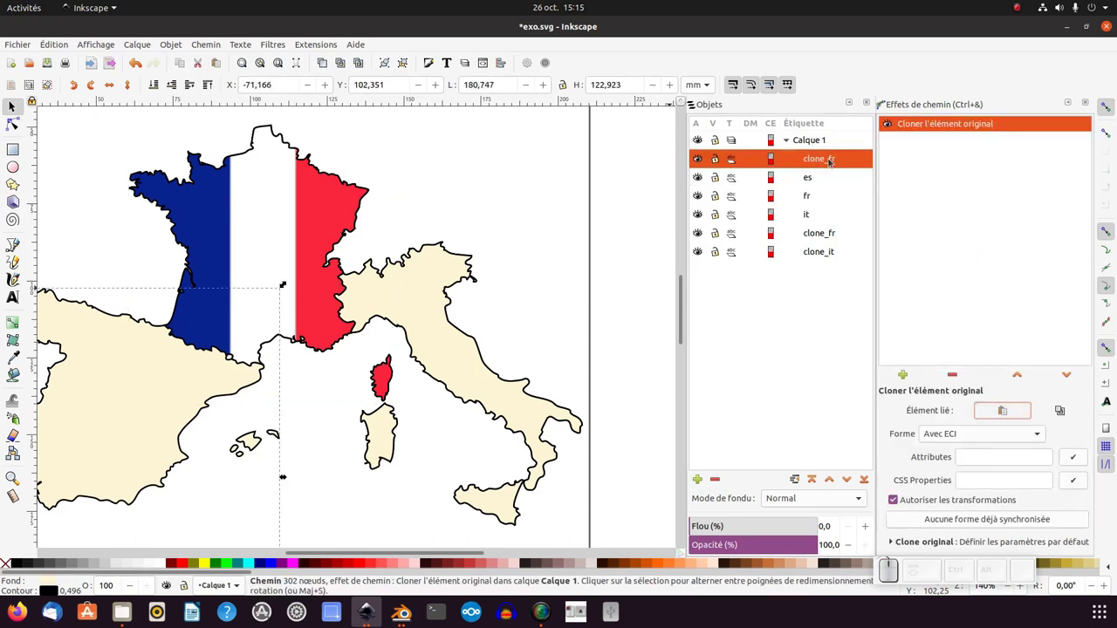
double_click(825, 160)
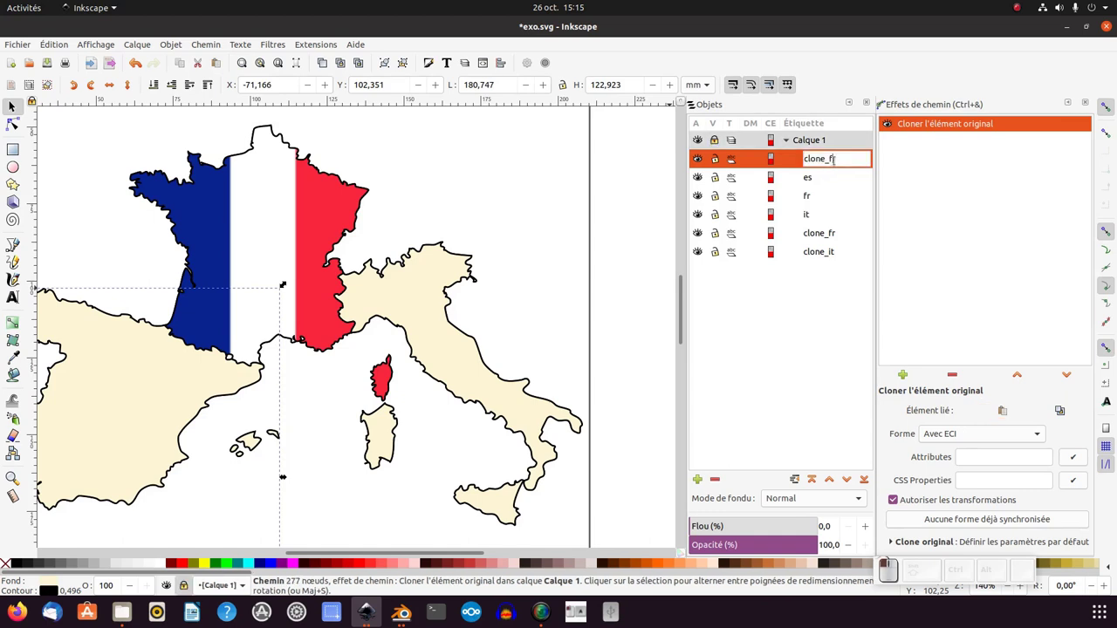
type("es")
key("Return")
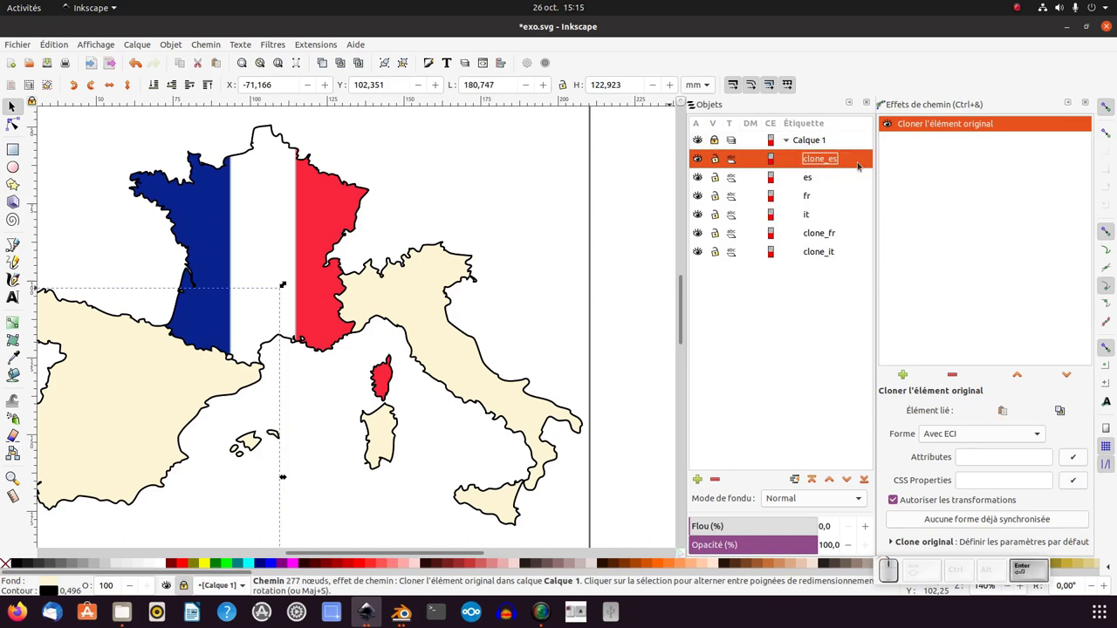
left_click(866, 483)
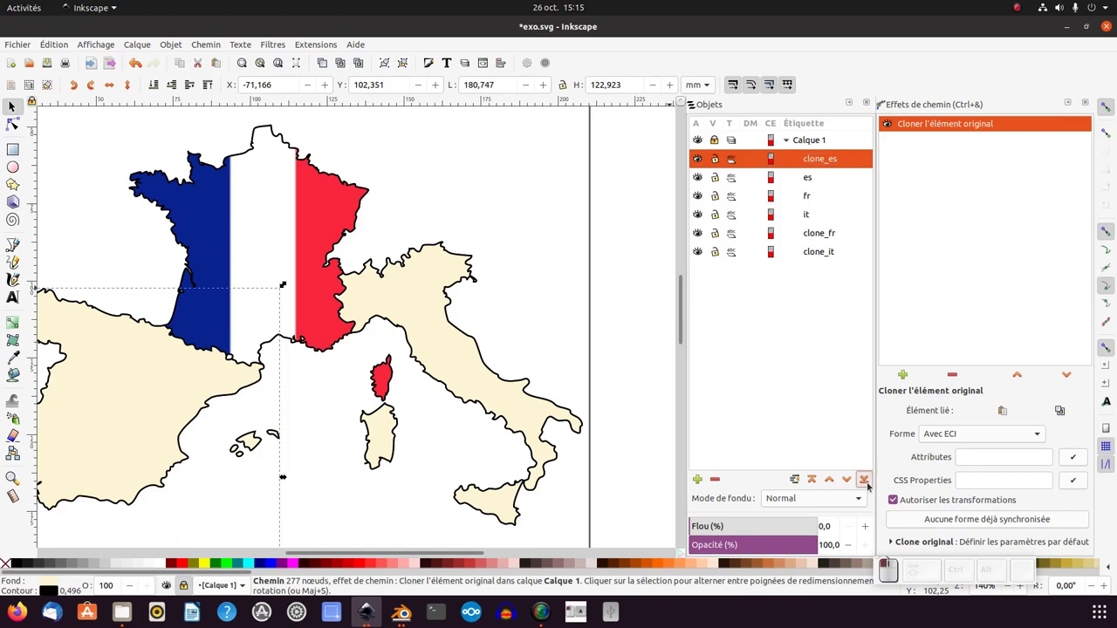
left_click(593, 317)
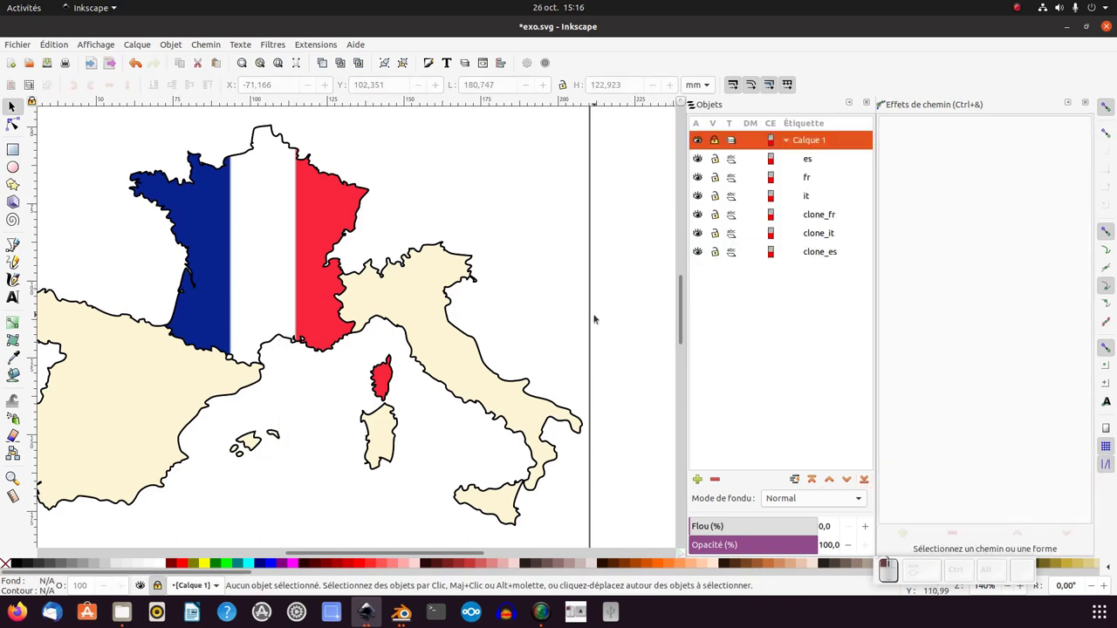
- Hide the original es, fr and it shapes and zoom out
left_click(697, 159)
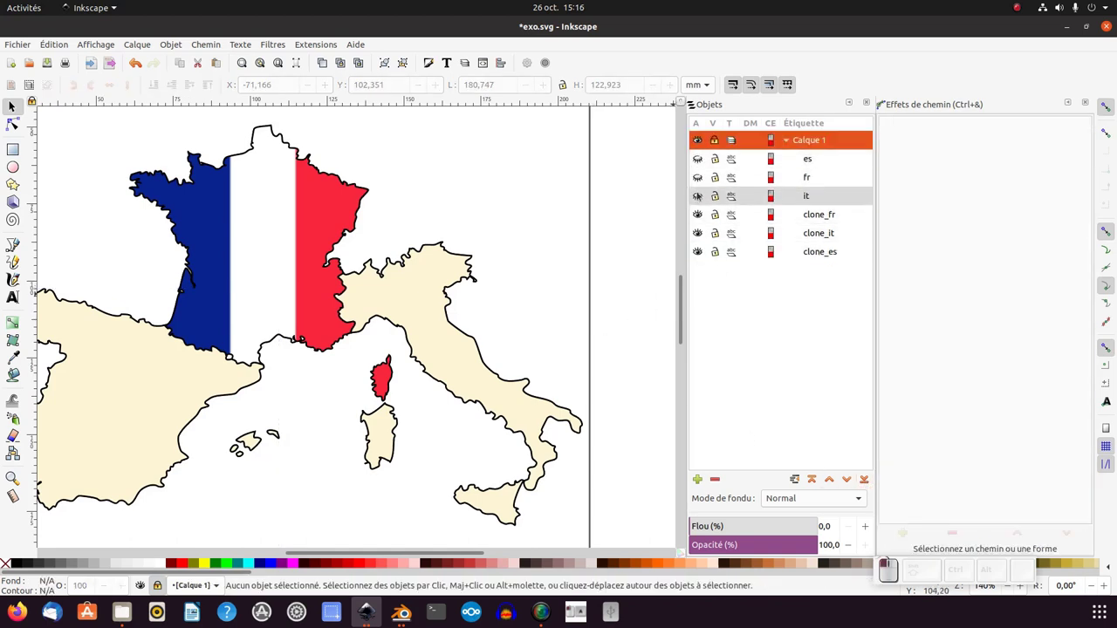
left_click(697, 195)
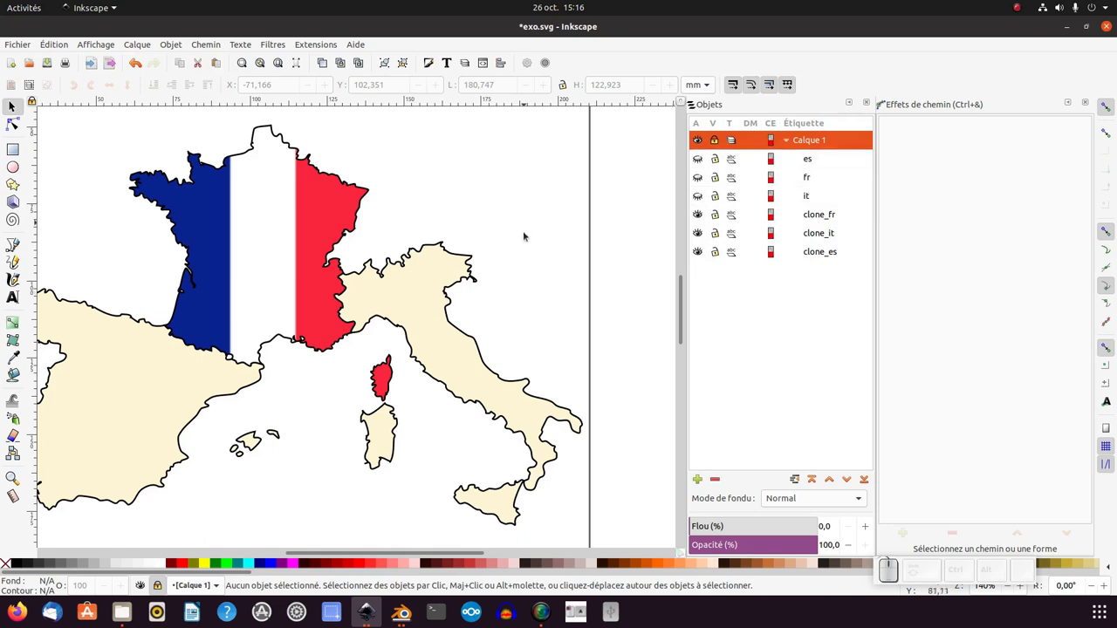
key("minus")
key("minus")
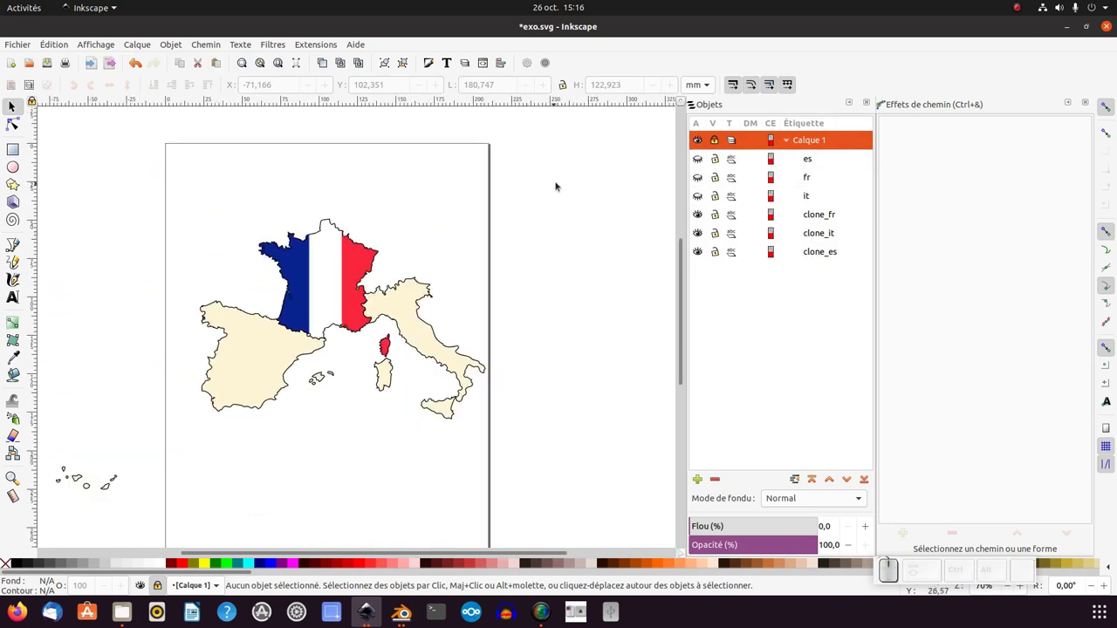
- Select clone_fr, clone_it and clone_es and give them a 4 mm red stroke
left_click_drag(597, 163, 45, 540)
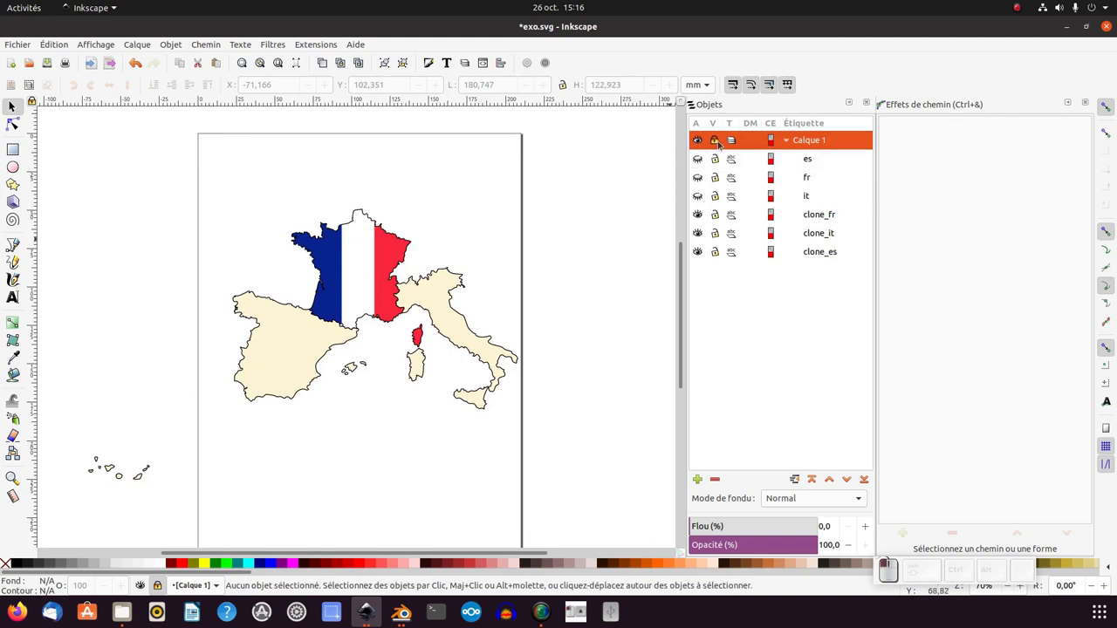
left_click_drag(579, 173, 82, 516)
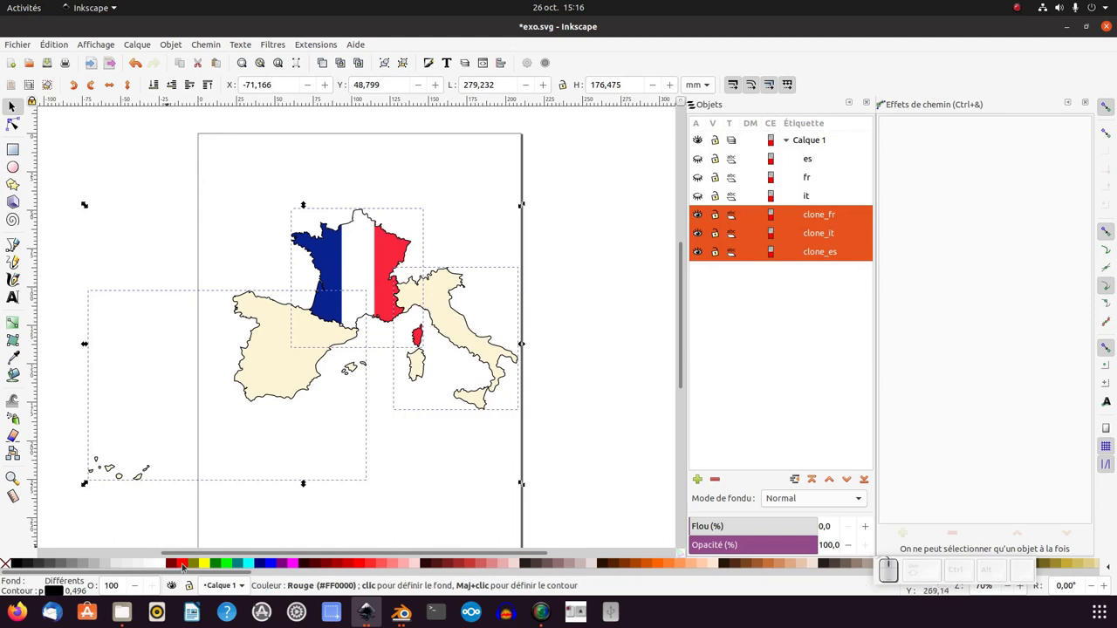
key("shift")
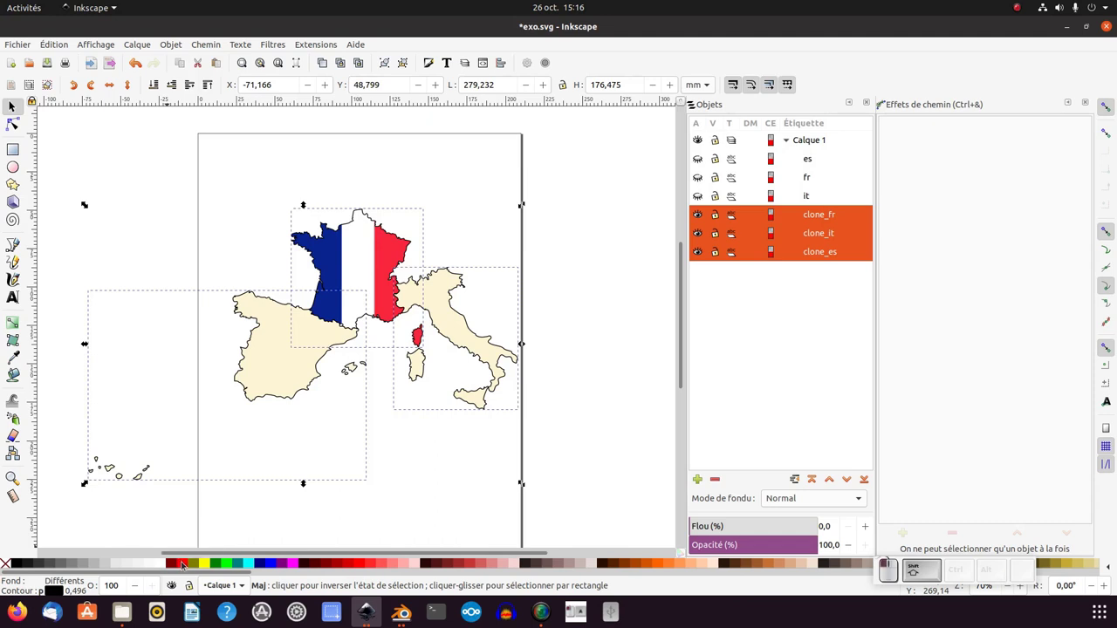
left_click(182, 564, "shift")
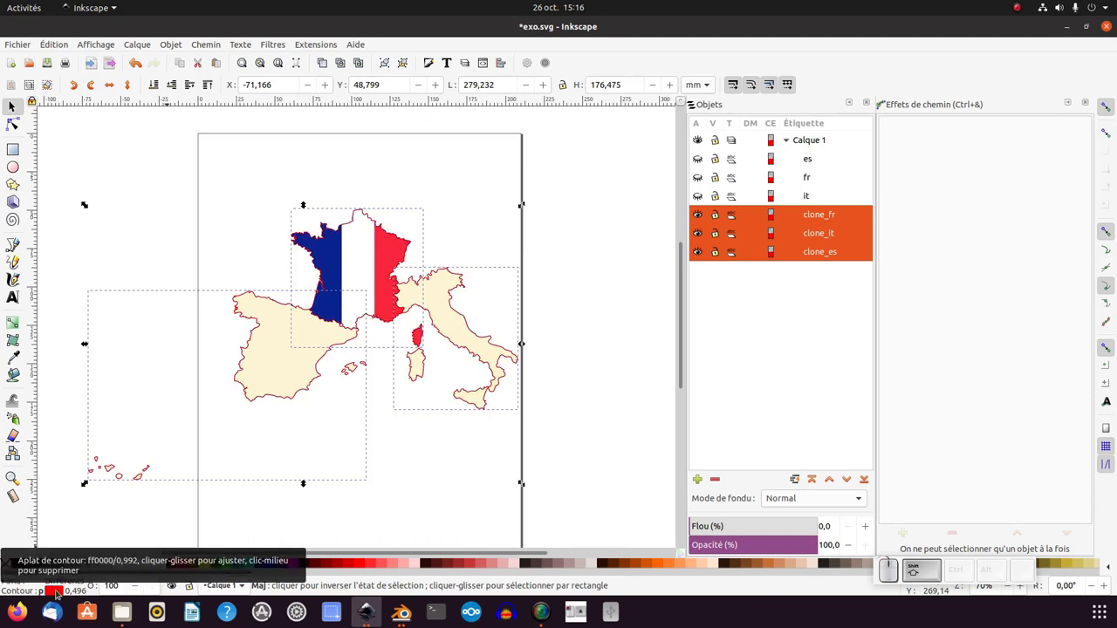
right_click(76, 592)
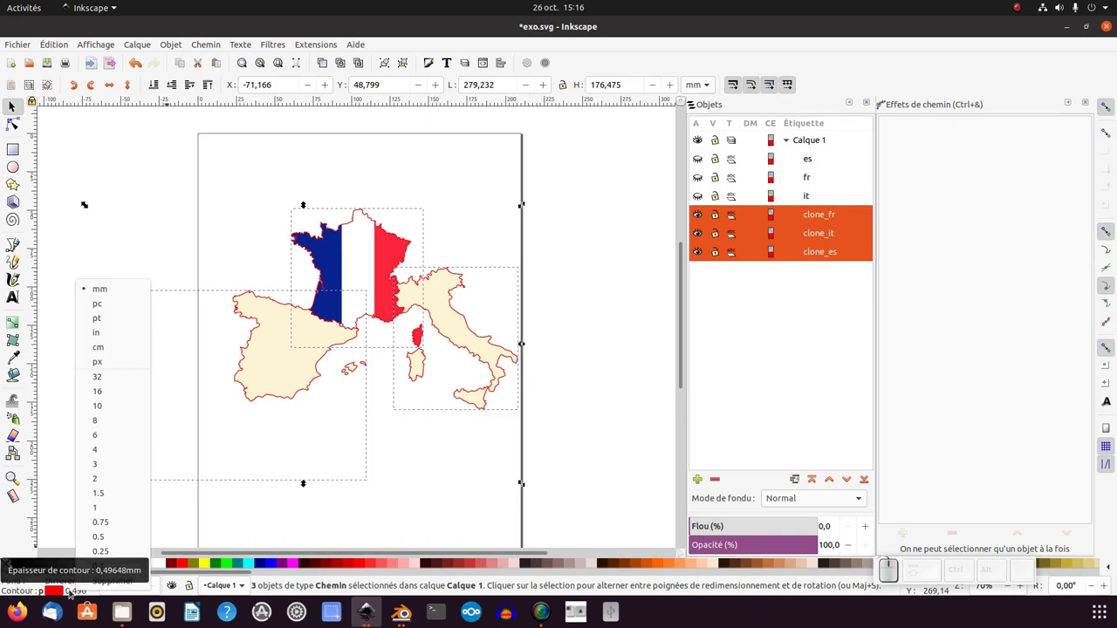
left_click(103, 450)
scroll(349, 410, "up", 1, "ctrl")
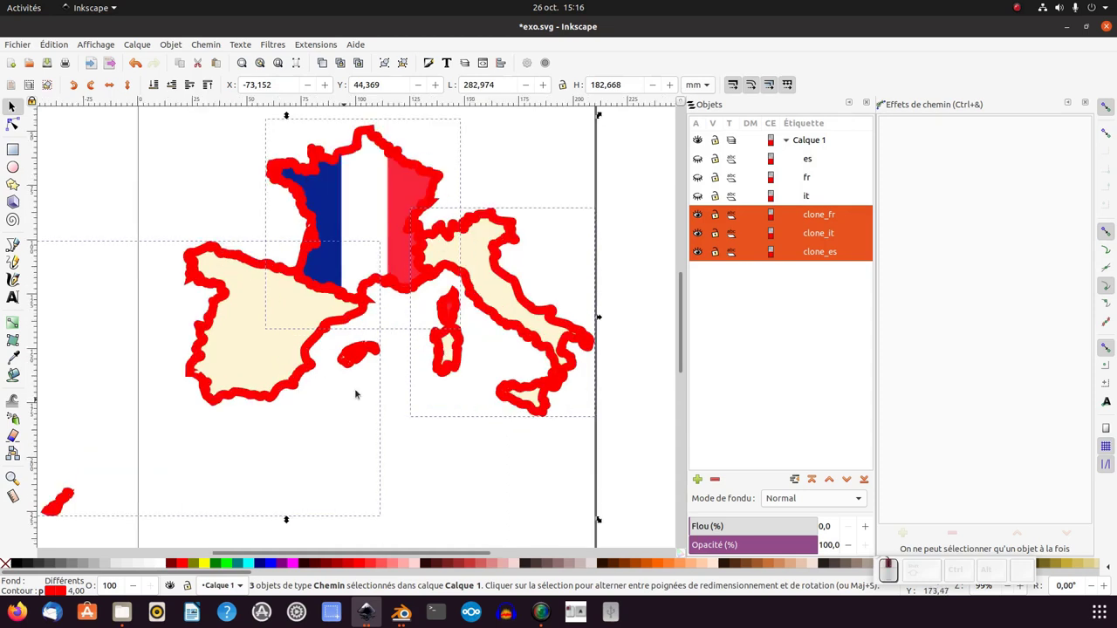
scroll(376, 345, "up", 1, "ctrl")
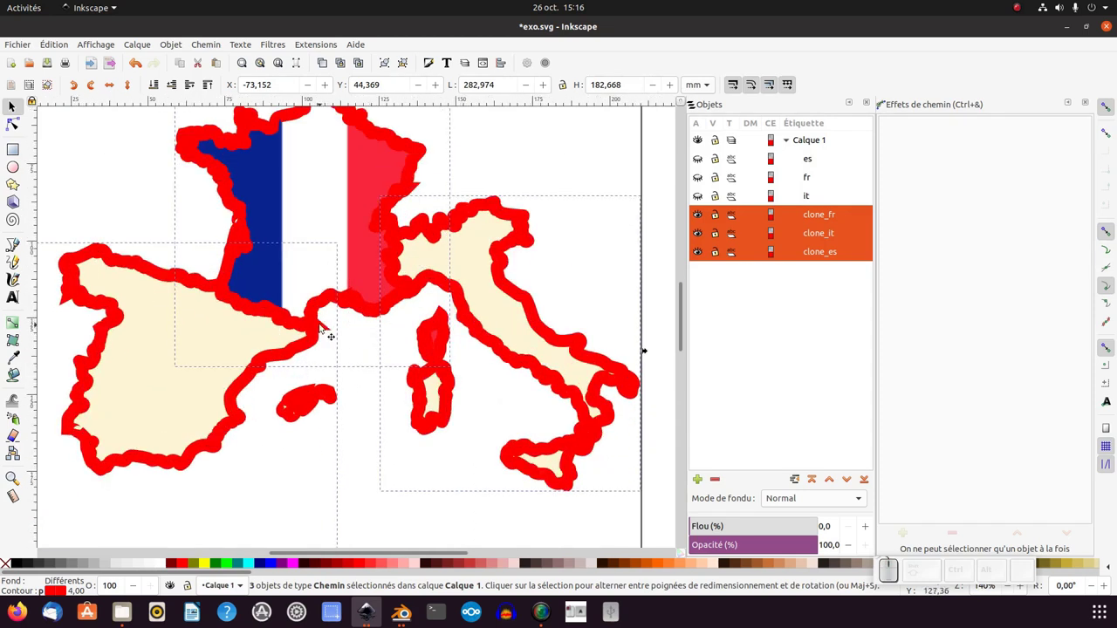
- Give the three clones' red outlines round caps in the Fill and Stroke stroke style settings
left_click(431, 65)
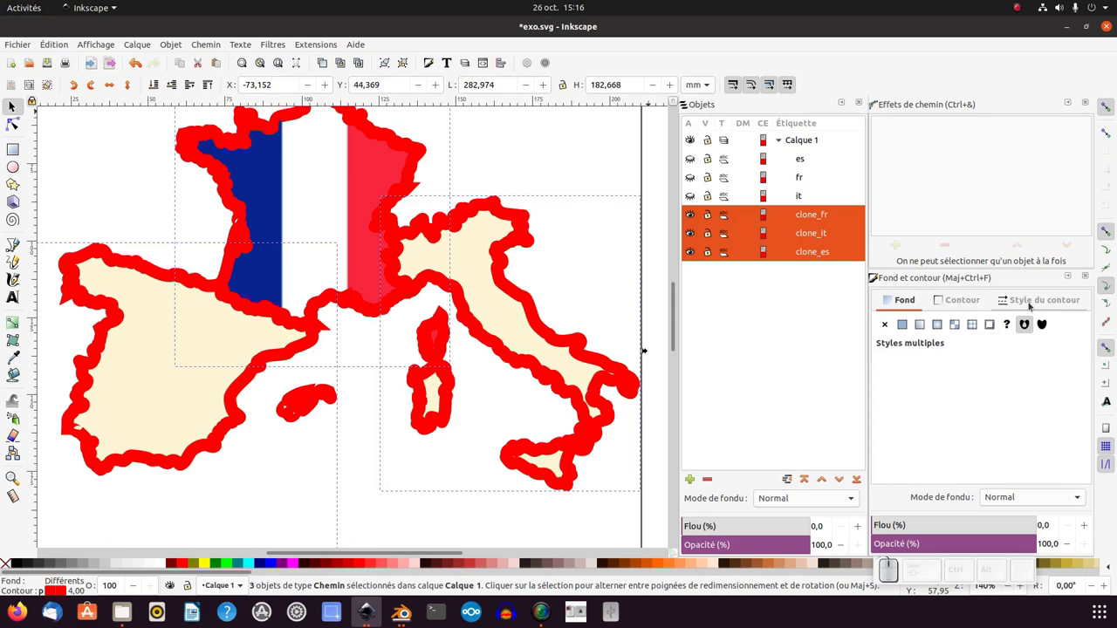
left_click(1039, 301)
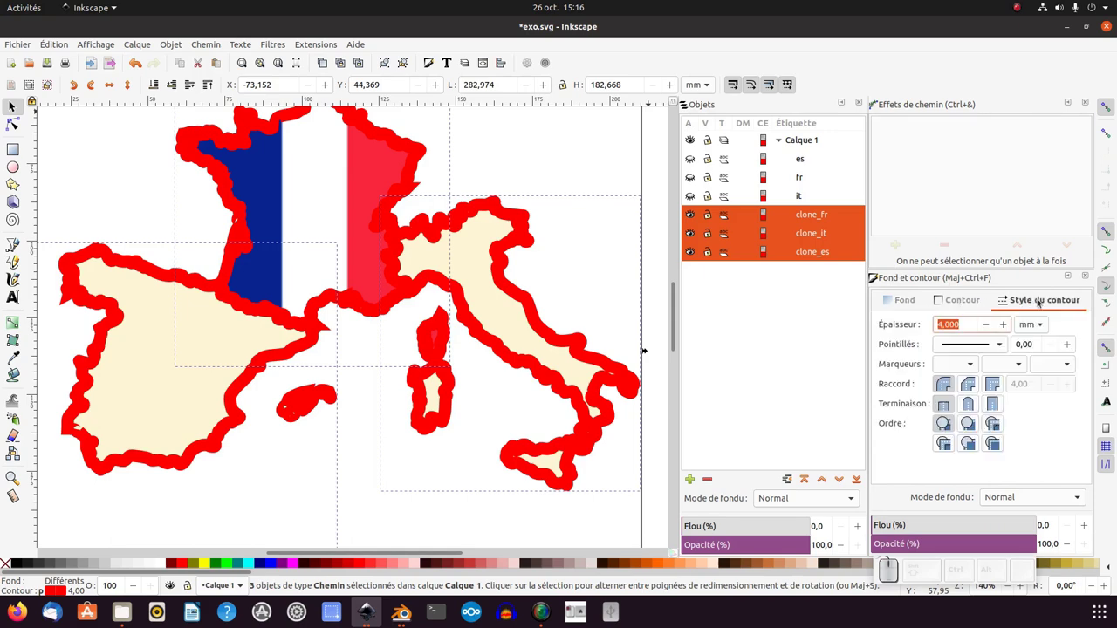
left_click(969, 405)
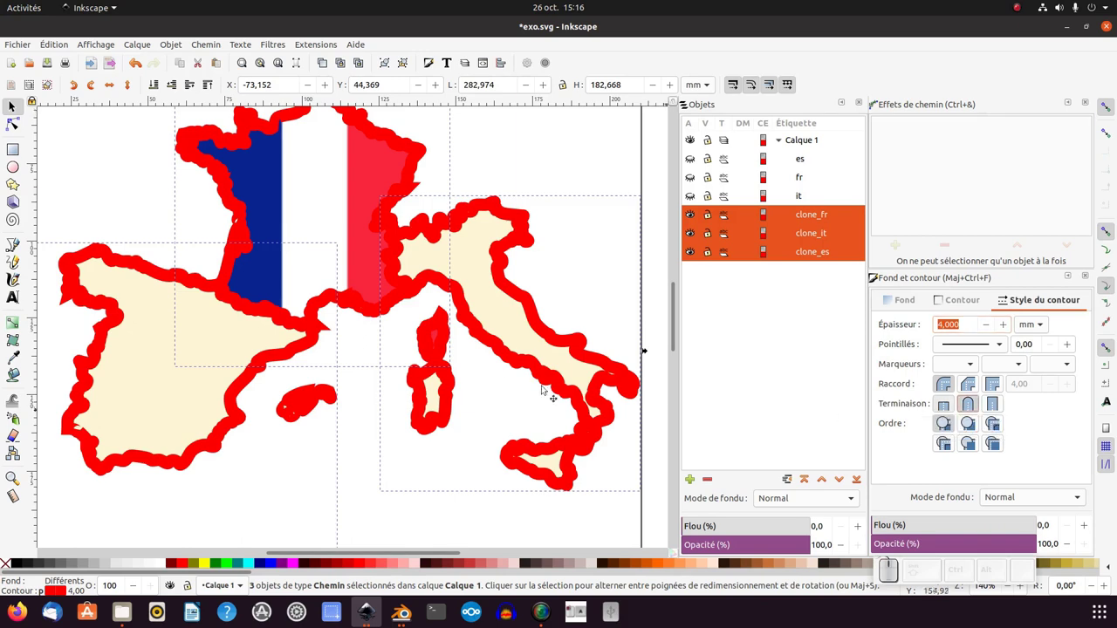
left_click(969, 409)
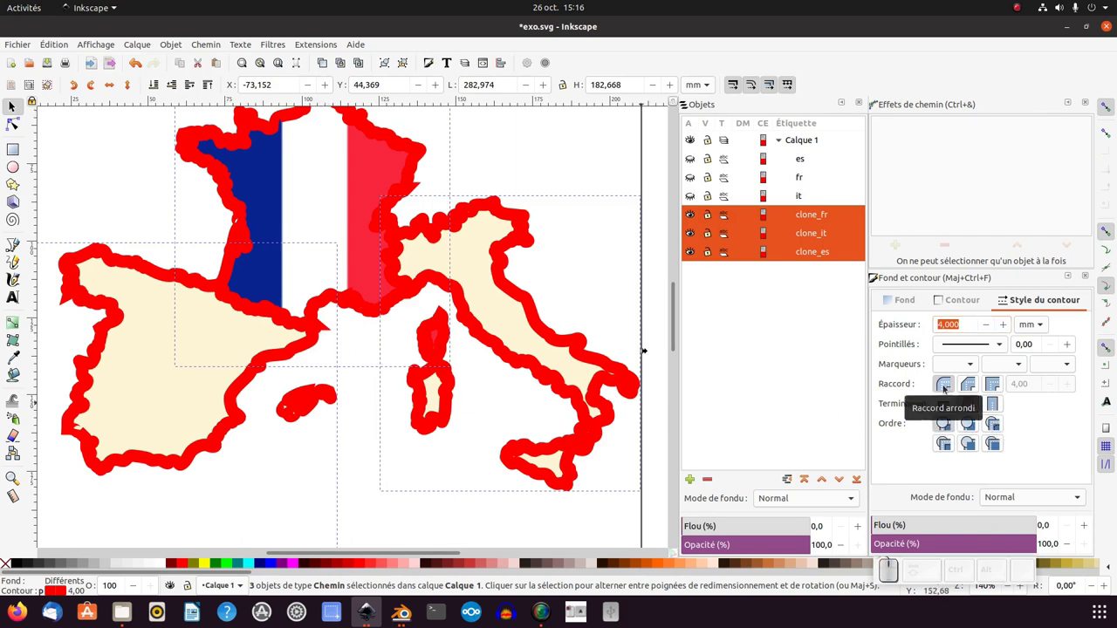
- Reselect all three clones, give their outlines round joins, then deselect to check the result
left_click(366, 392)
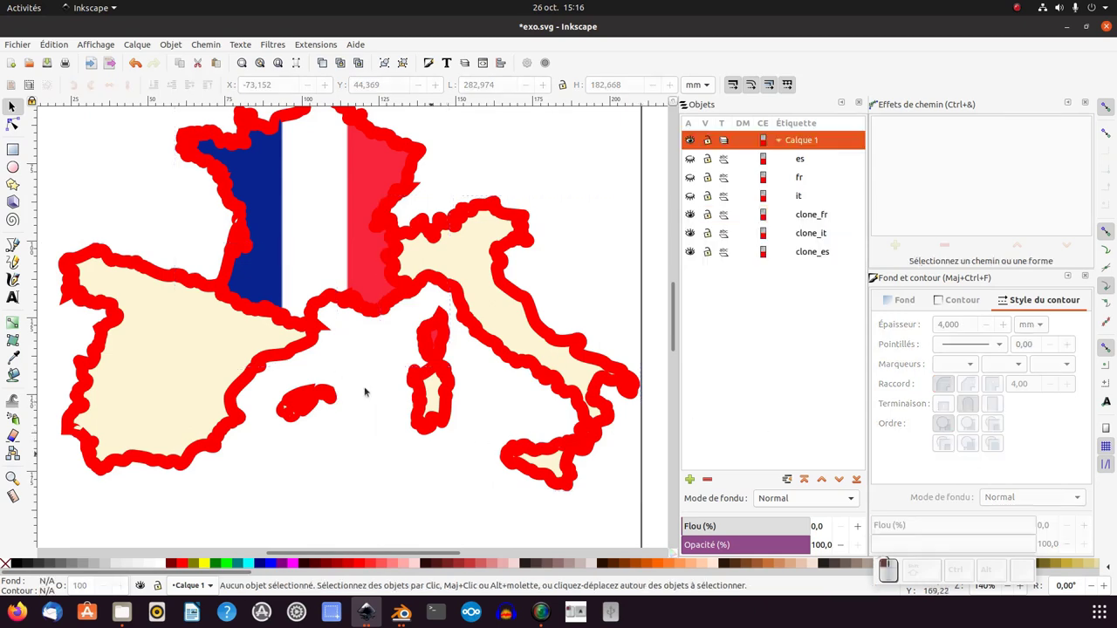
left_click(301, 342)
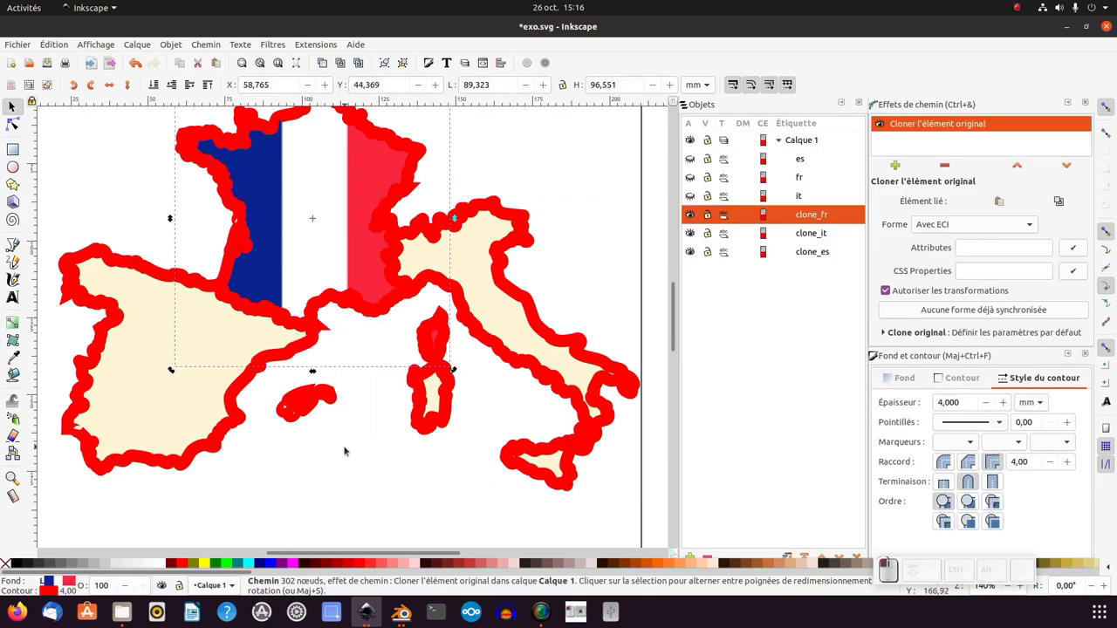
key("ctrl+a")
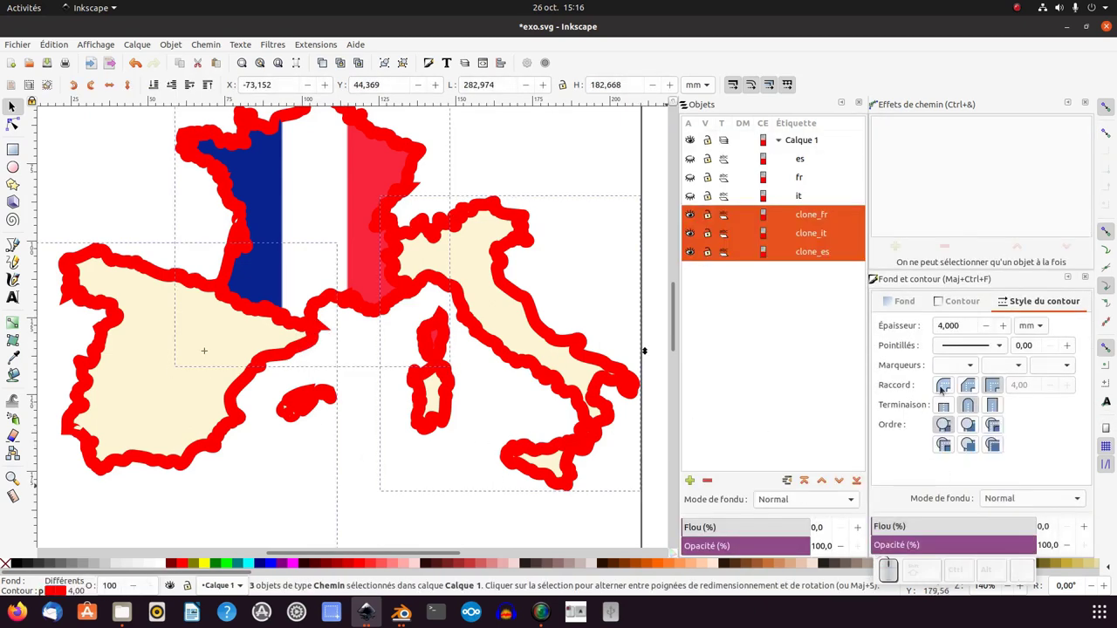
left_click(944, 385)
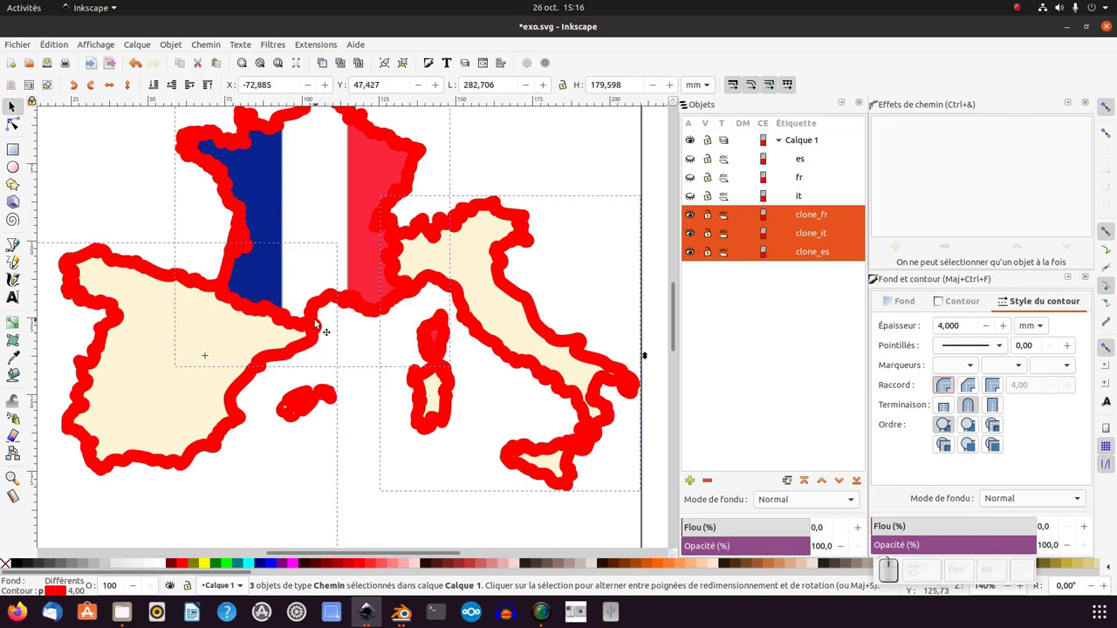
left_click(349, 356)
scroll(349, 350, "down", 1)
scroll(349, 351, "down", 1)
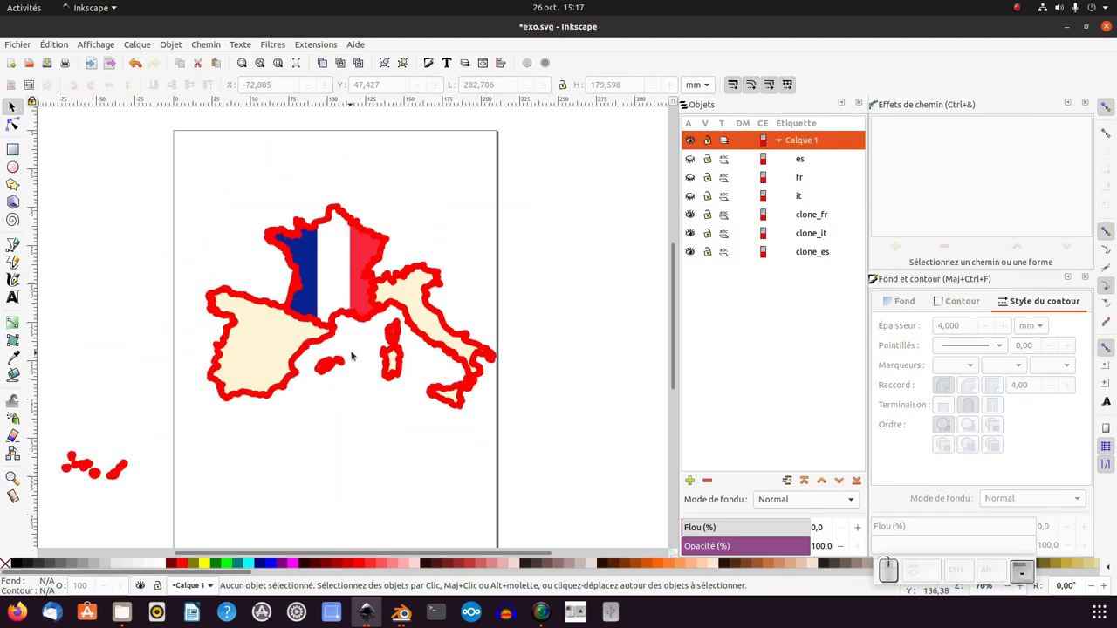
- Make the original Spain, France and Italy shapes visible again
left_click(689, 160)
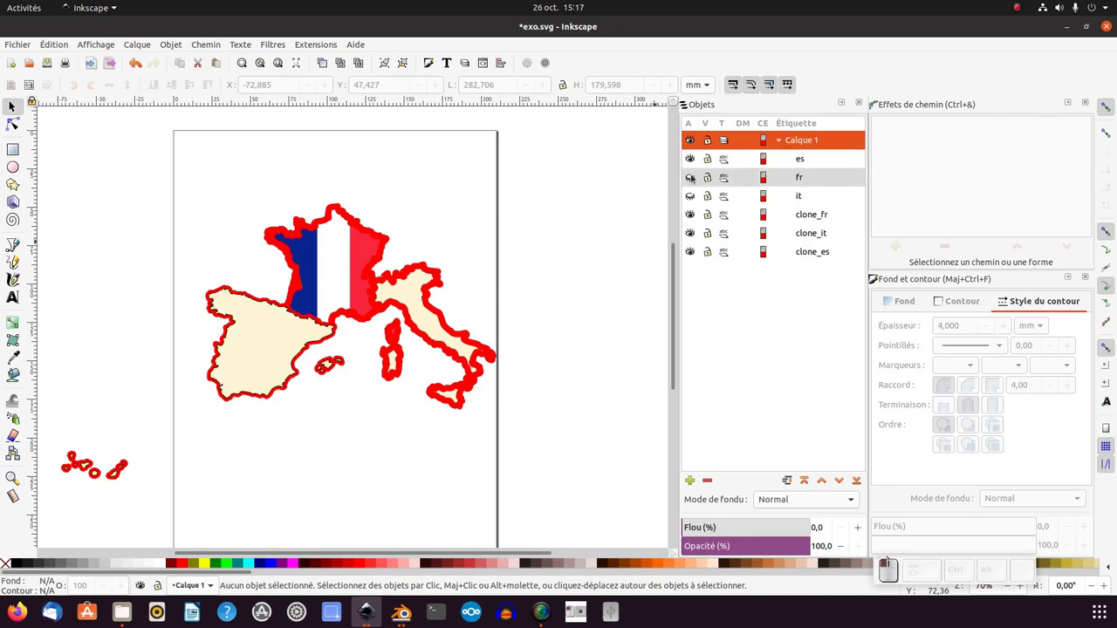
left_click(689, 177)
scroll(410, 349, "up", 1)
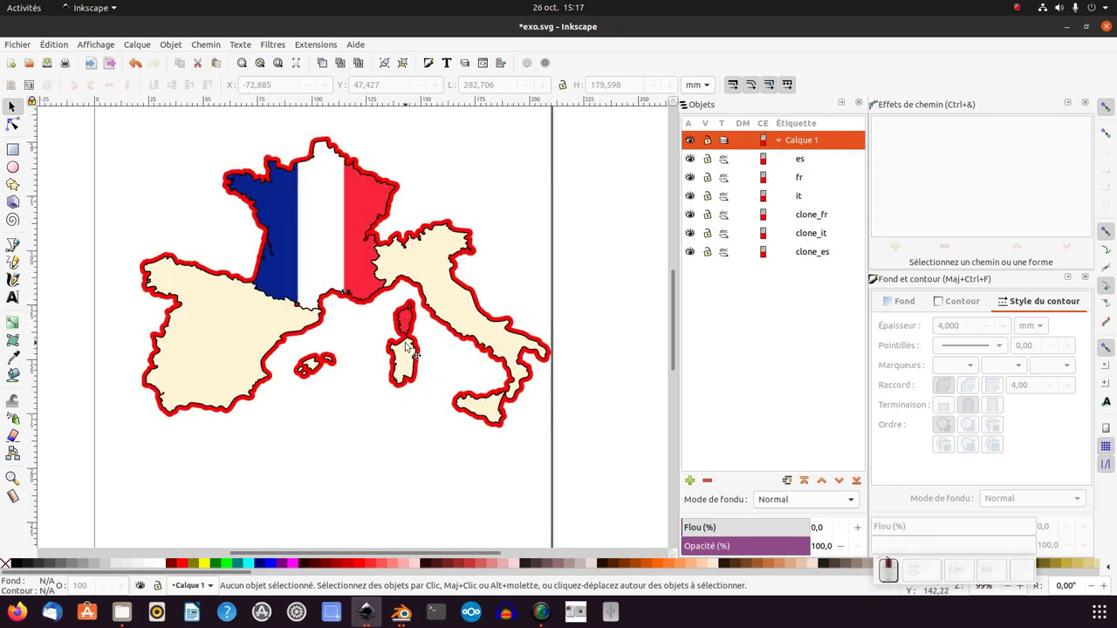
scroll(410, 349, "up", 1)
scroll(437, 287, "up", 1)
scroll(459, 245, "up", 1)
scroll(452, 279, "up", 1)
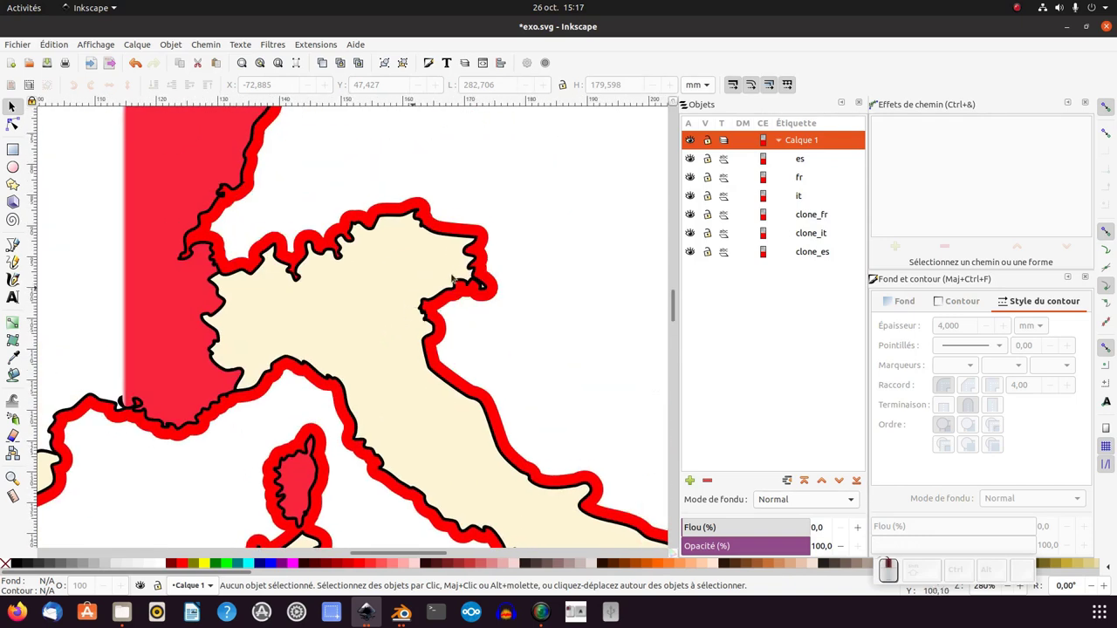
- Try moving a node on Italy's northern outline with the node tool, then undo it
key("n")
scroll(488, 246, "up", 1)
left_click(455, 239)
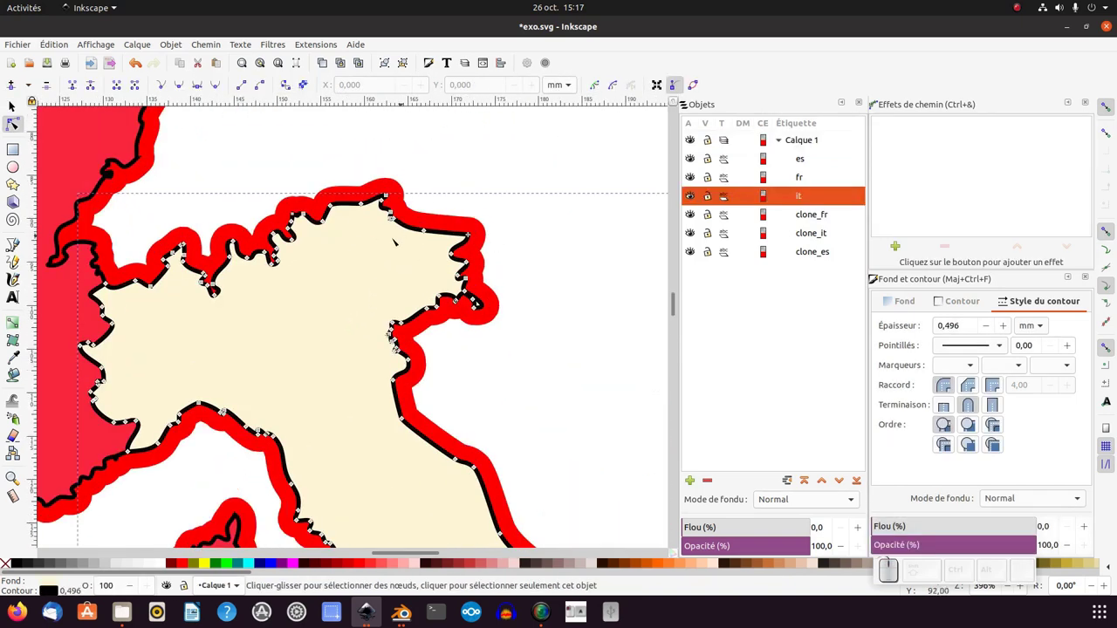
left_click_drag(423, 232, 439, 212)
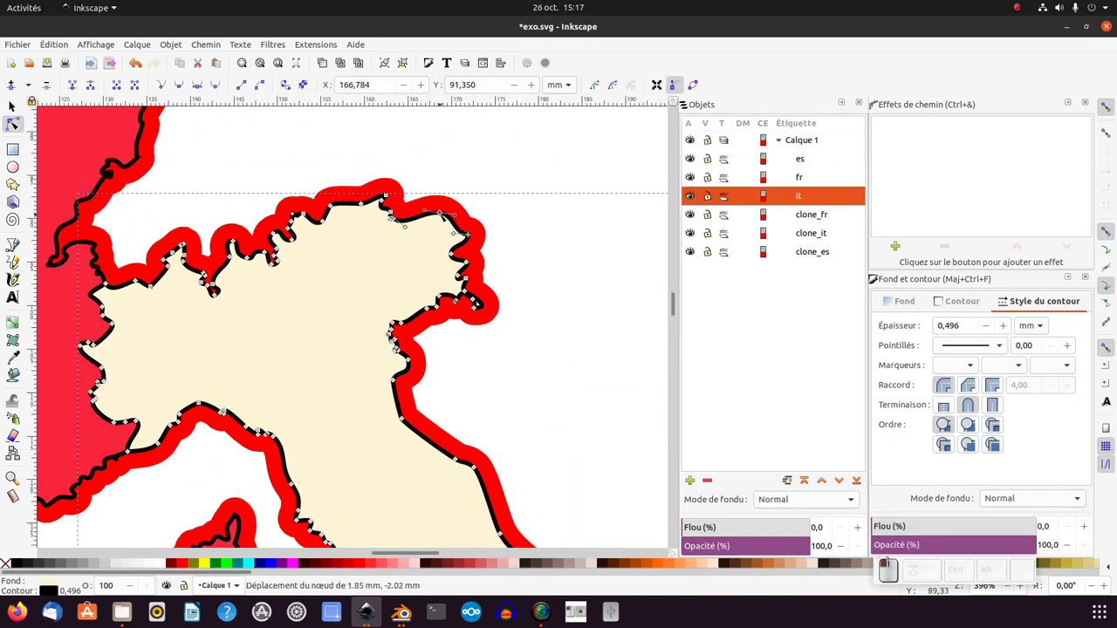
key("ctrl+z")
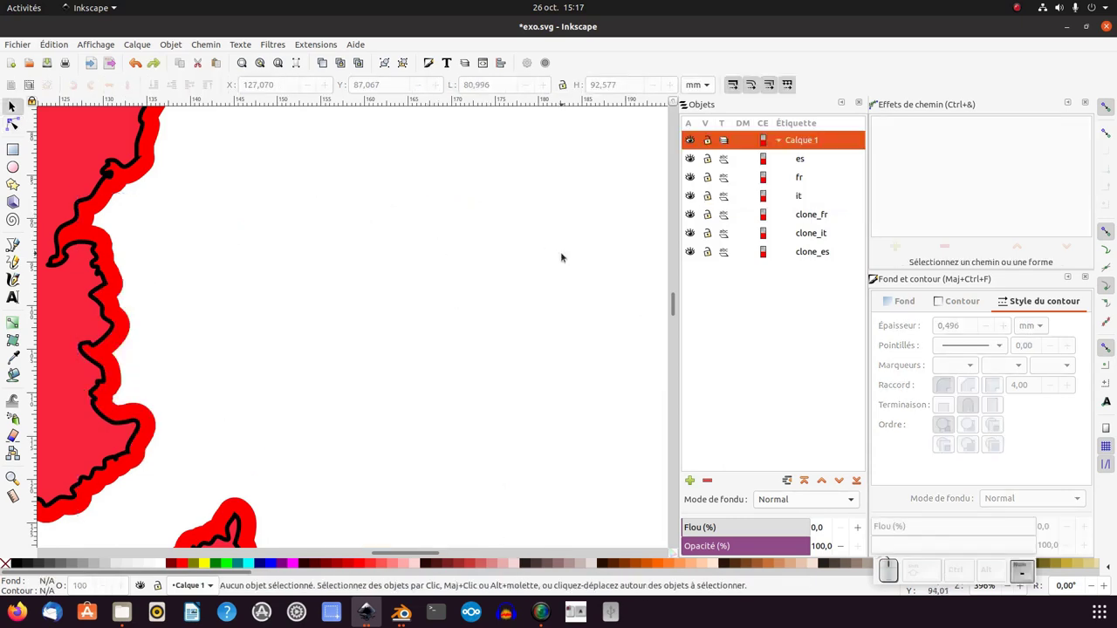
scroll(560, 257, "down", 4)
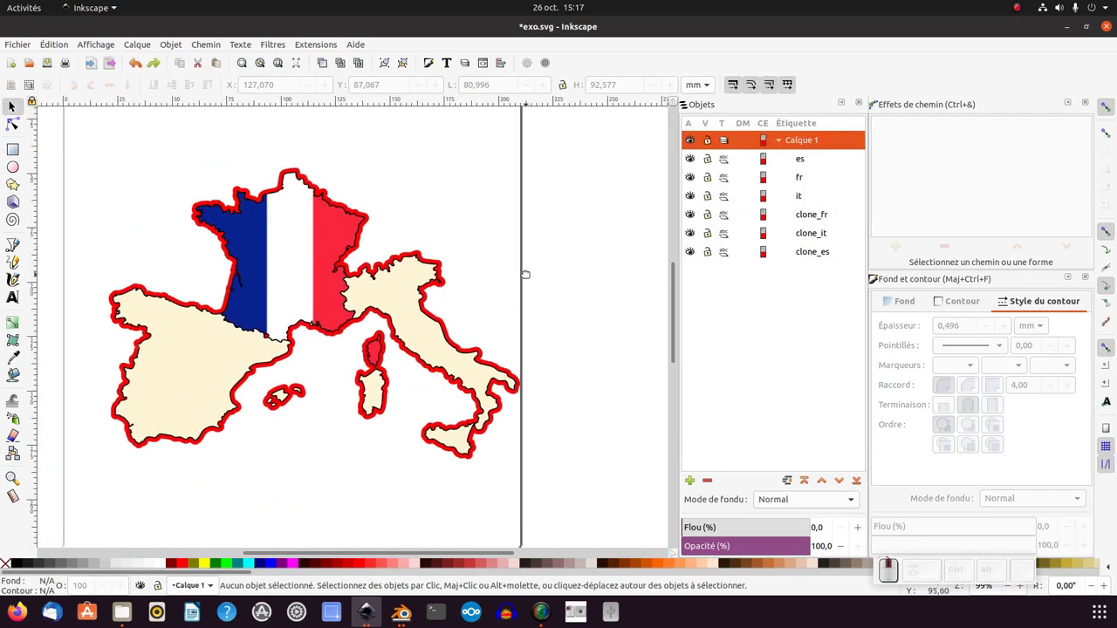
- Group the es, fr and it shapes, name the group 'carte', then select the clones
scroll(522, 276, "down", 1)
left_click(774, 159)
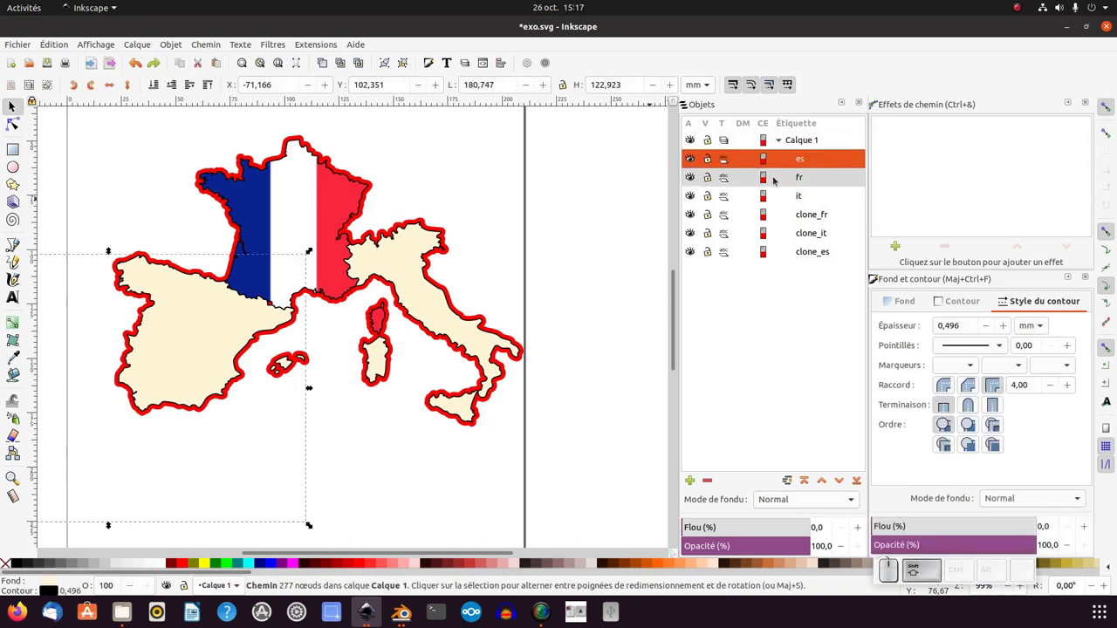
left_click(772, 196, "shift")
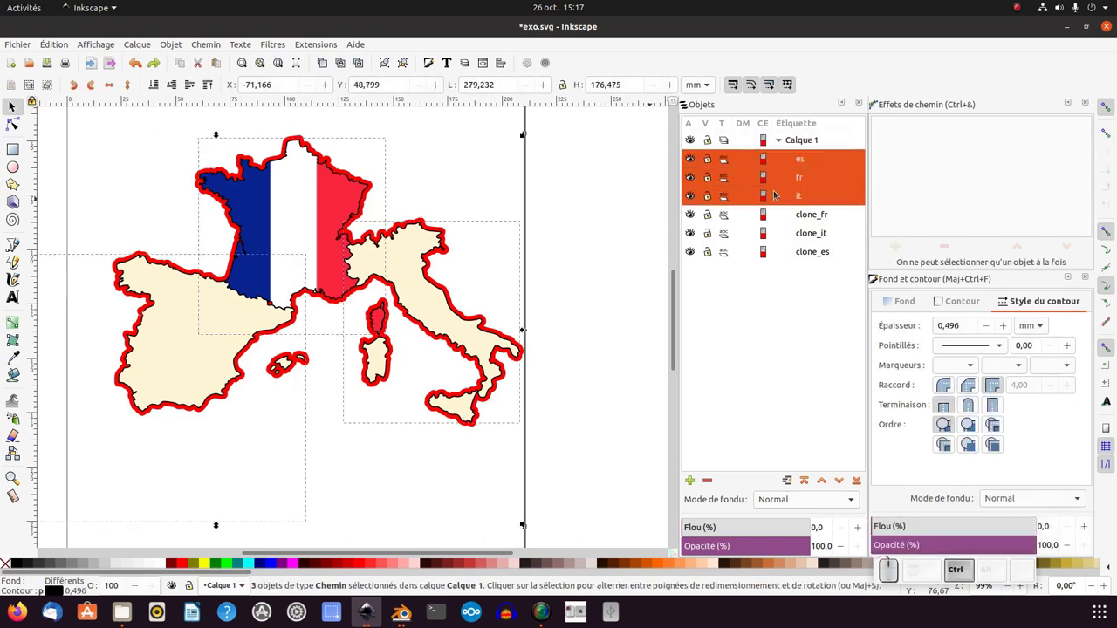
key("ctrl+g")
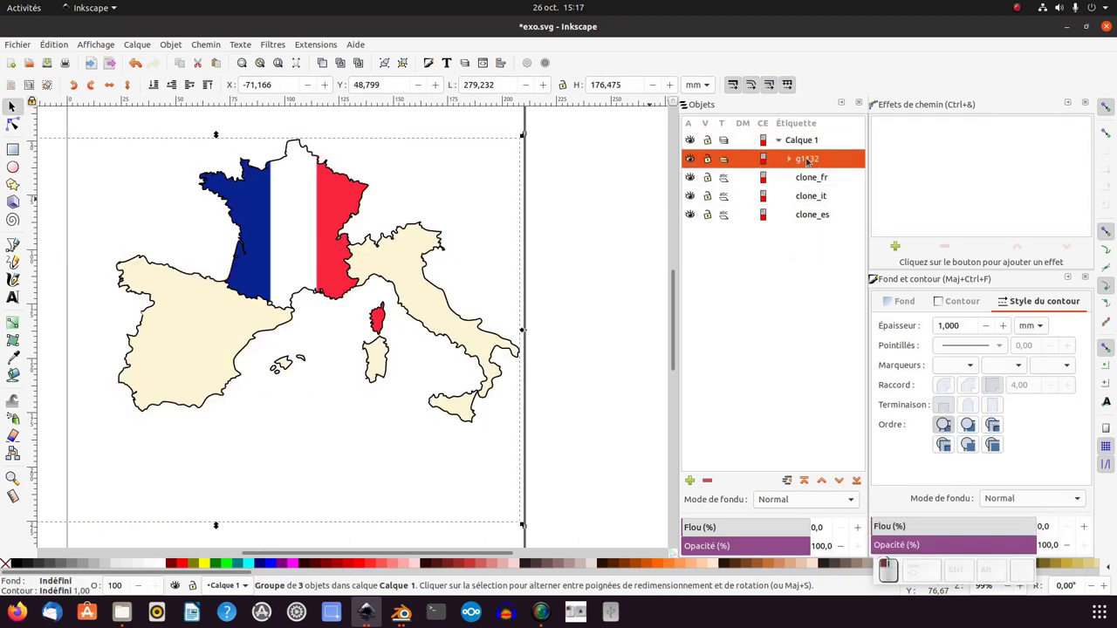
double_click(807, 159)
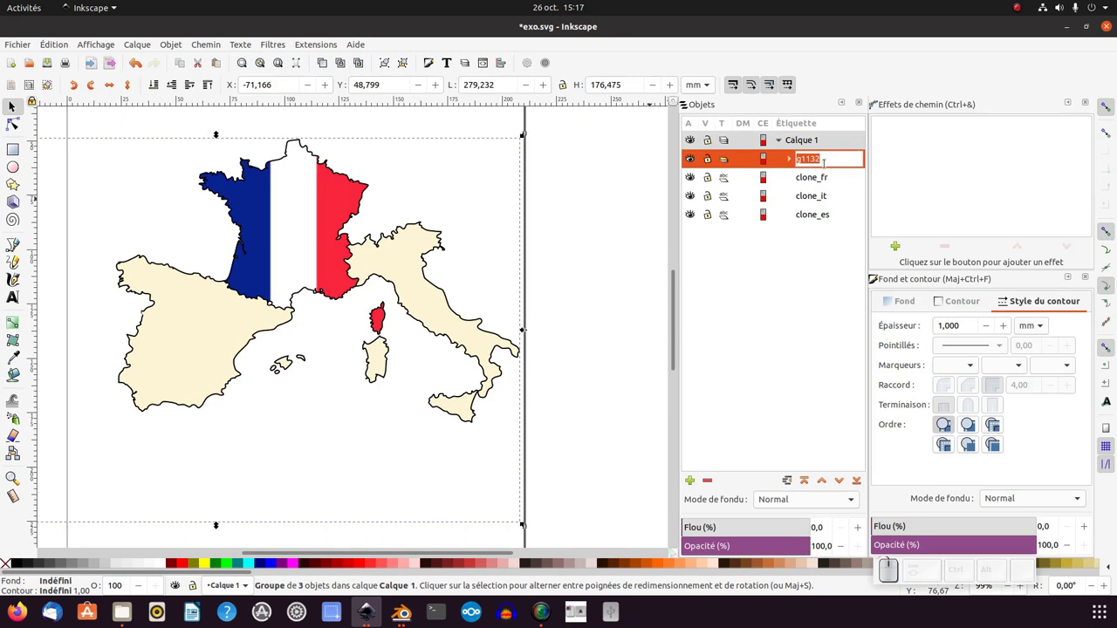
type("carte")
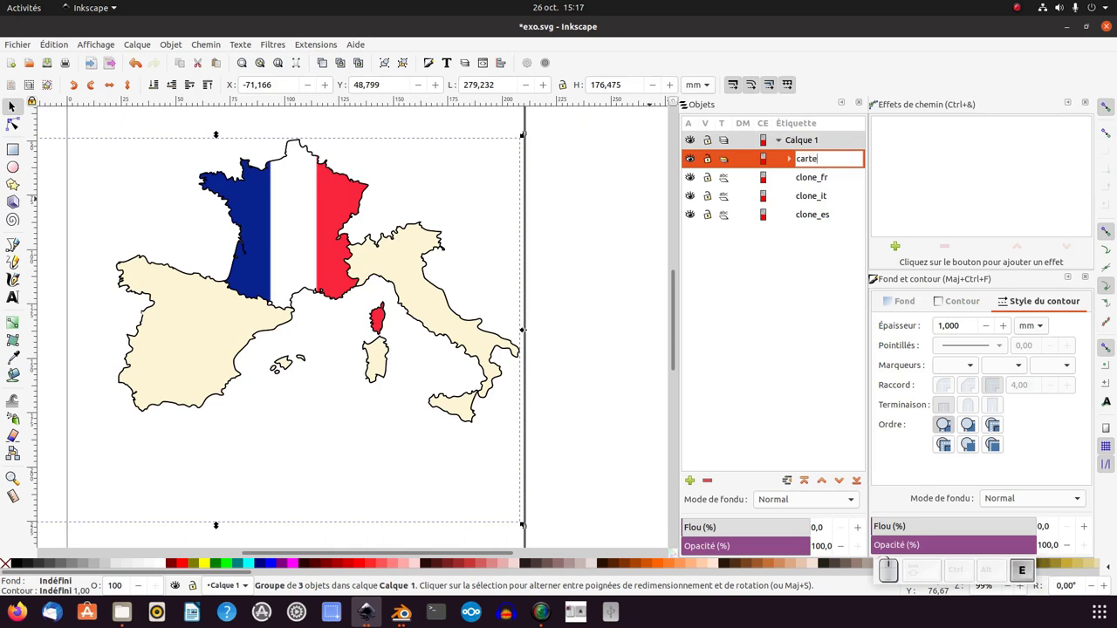
key("Return")
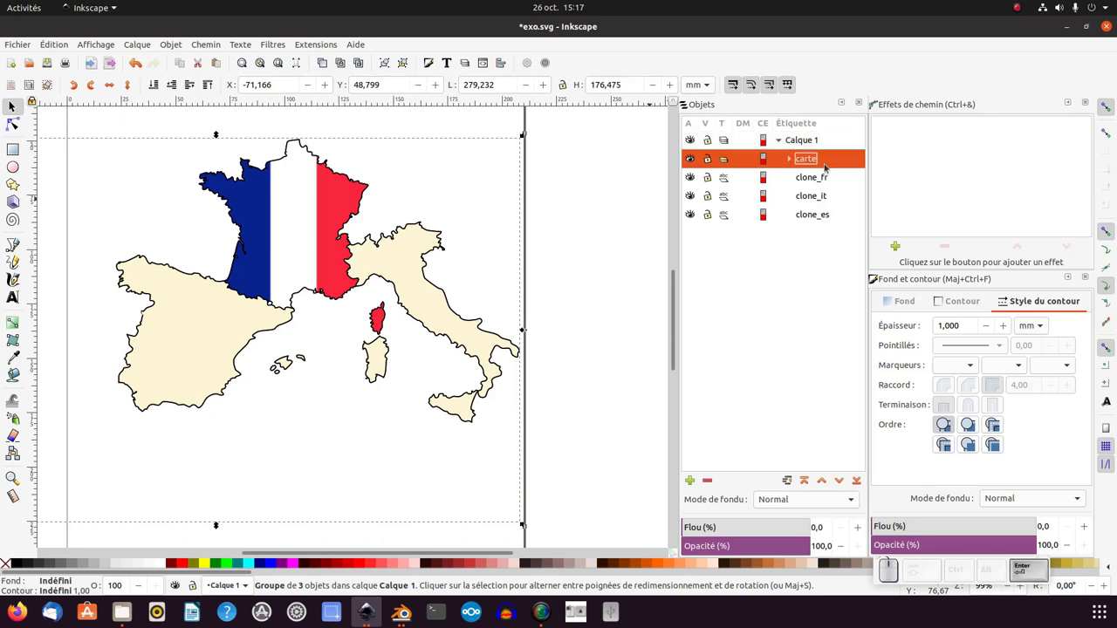
left_click(816, 179)
left_click(814, 215, "shift")
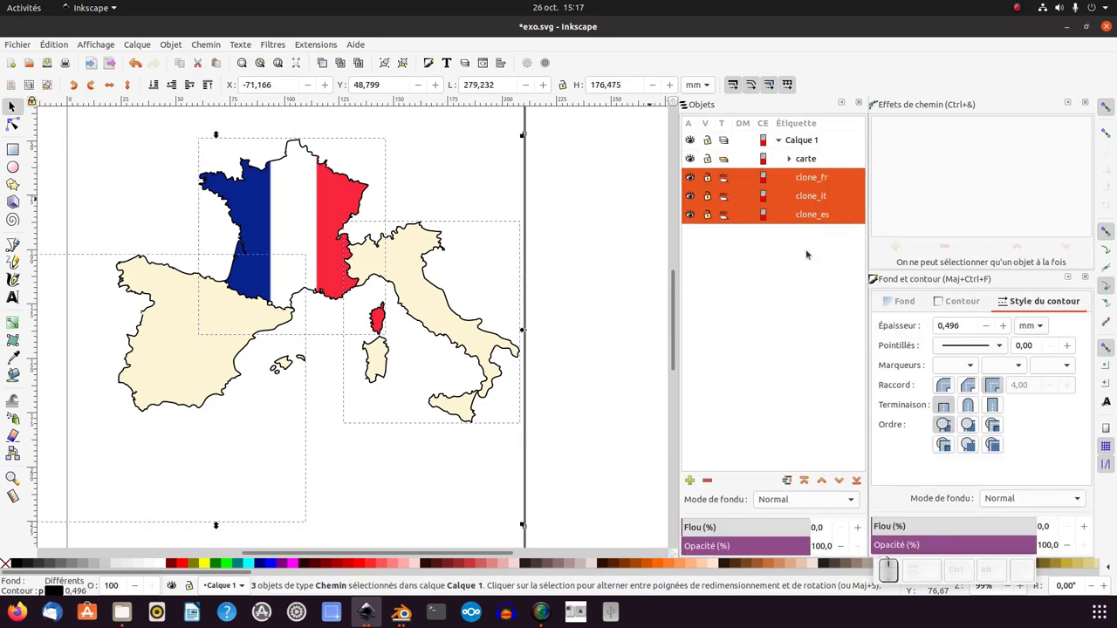
- Group clone_fr, clone_it and clone_es via the Object menu and name the group 'carte_clone'
left_click(810, 177)
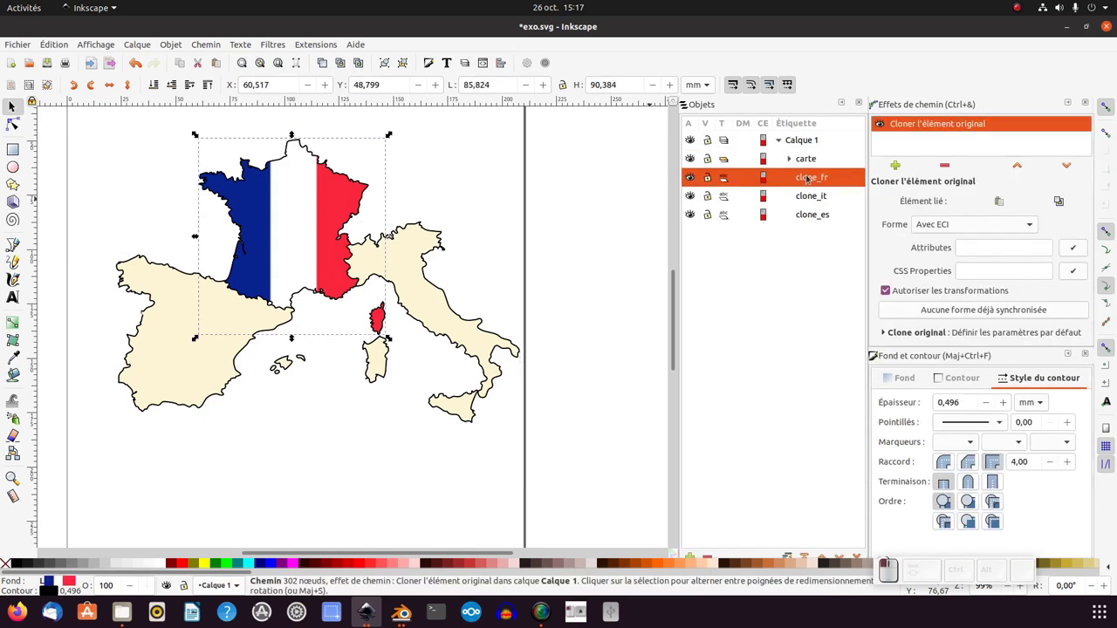
left_click(811, 195, "shift")
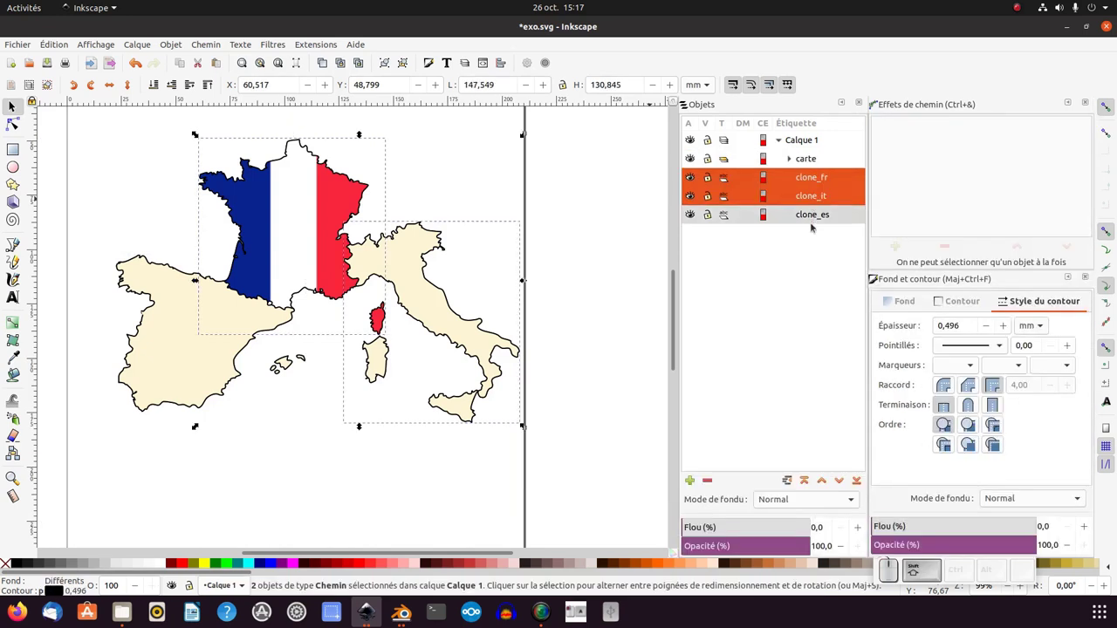
left_click(812, 218, "shift")
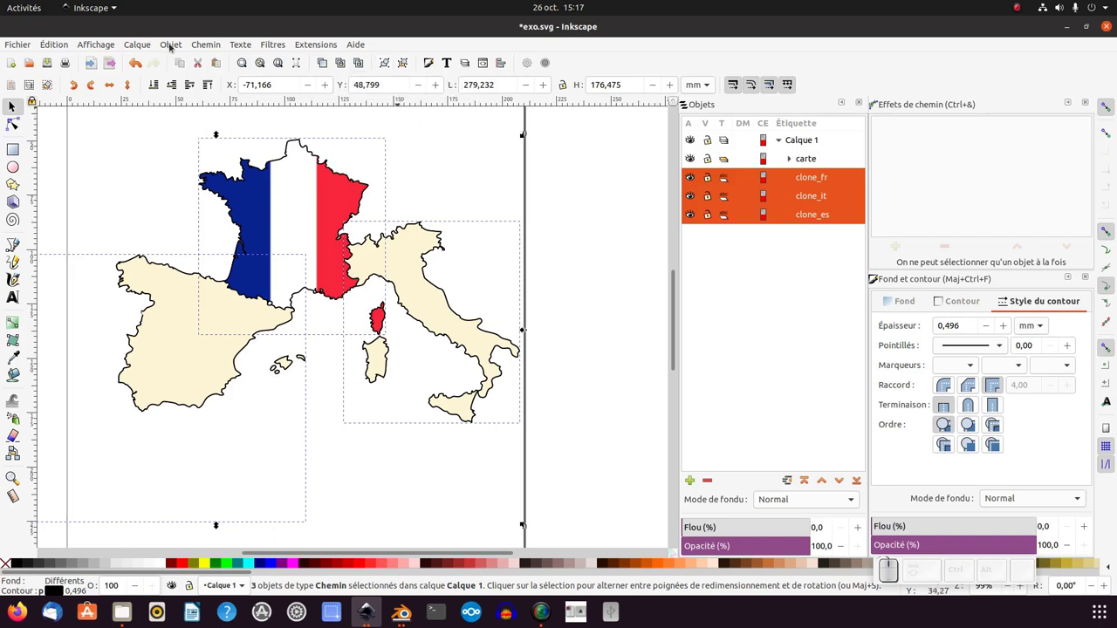
left_click(170, 45)
left_click(185, 146)
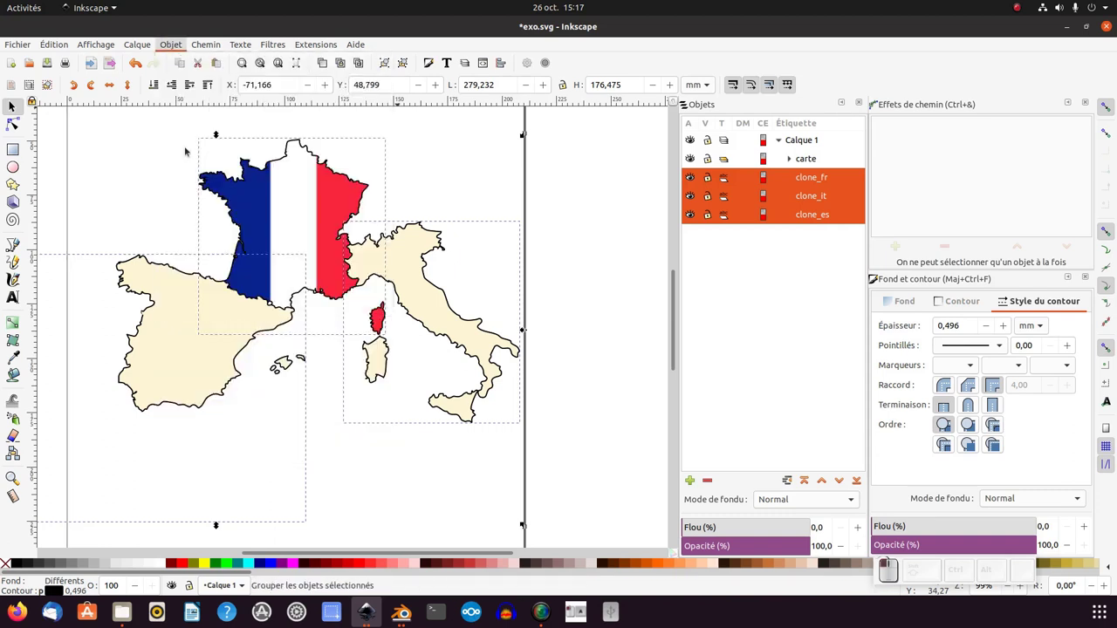
double_click(808, 178)
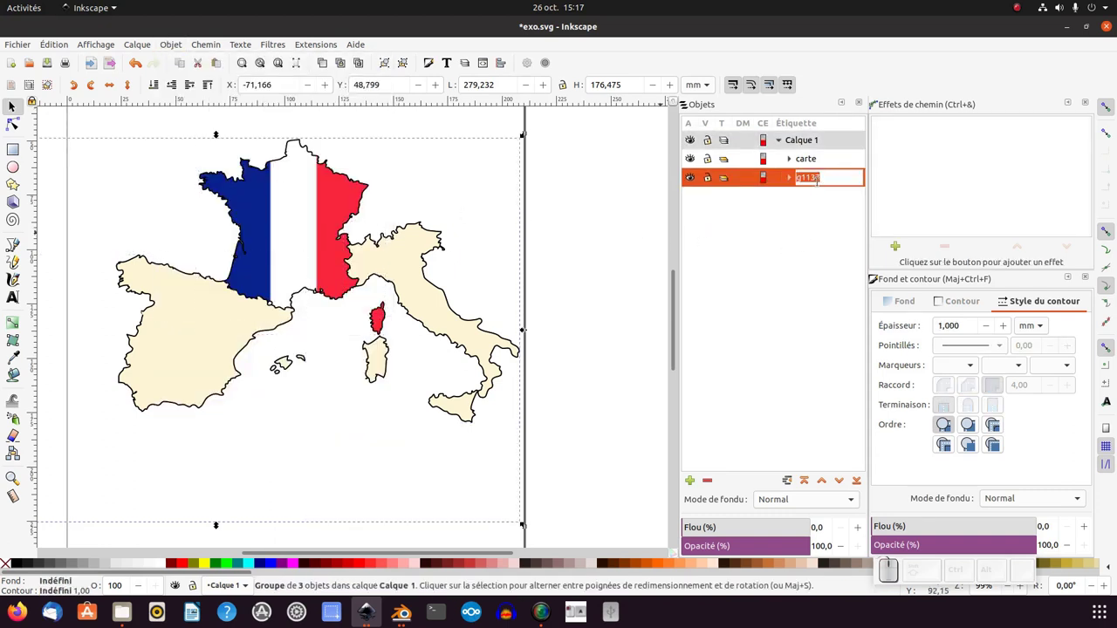
type("carte_")
type("clone")
key("Return")
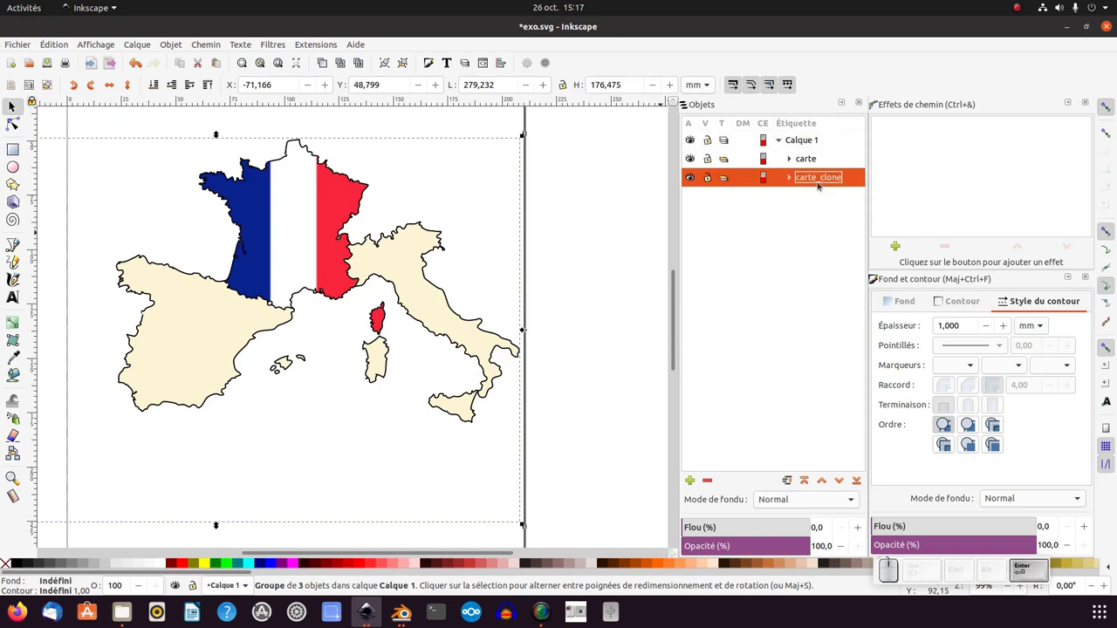
left_click(789, 177)
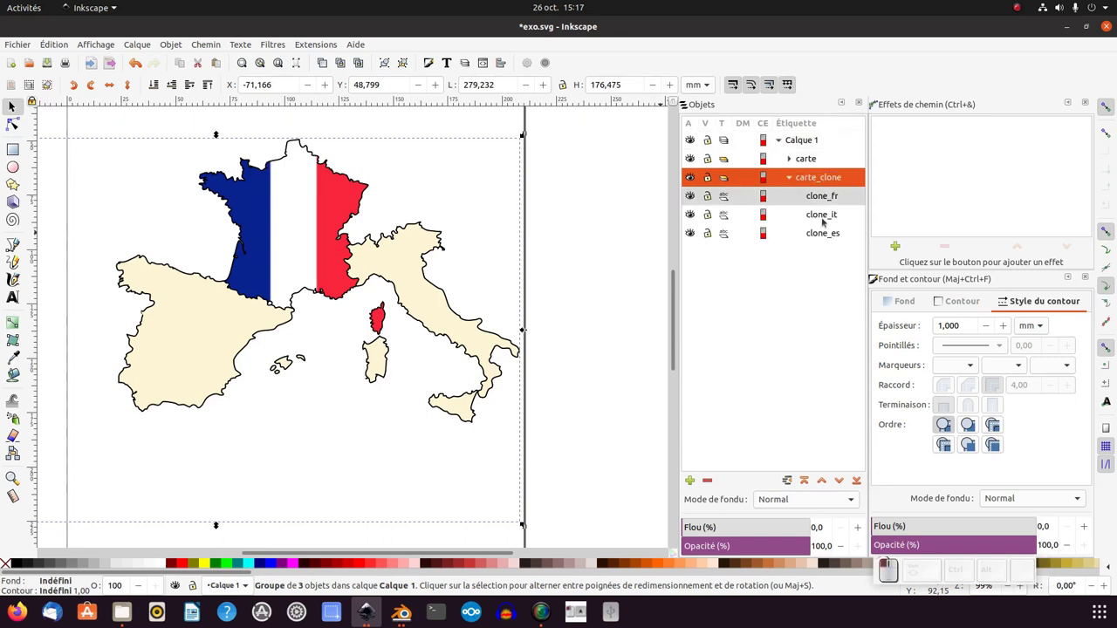
left_click(822, 213, "shift")
- Set the three clones' outline width to 4 mm and adjust their join and cap styles
left_click(822, 232, "shift")
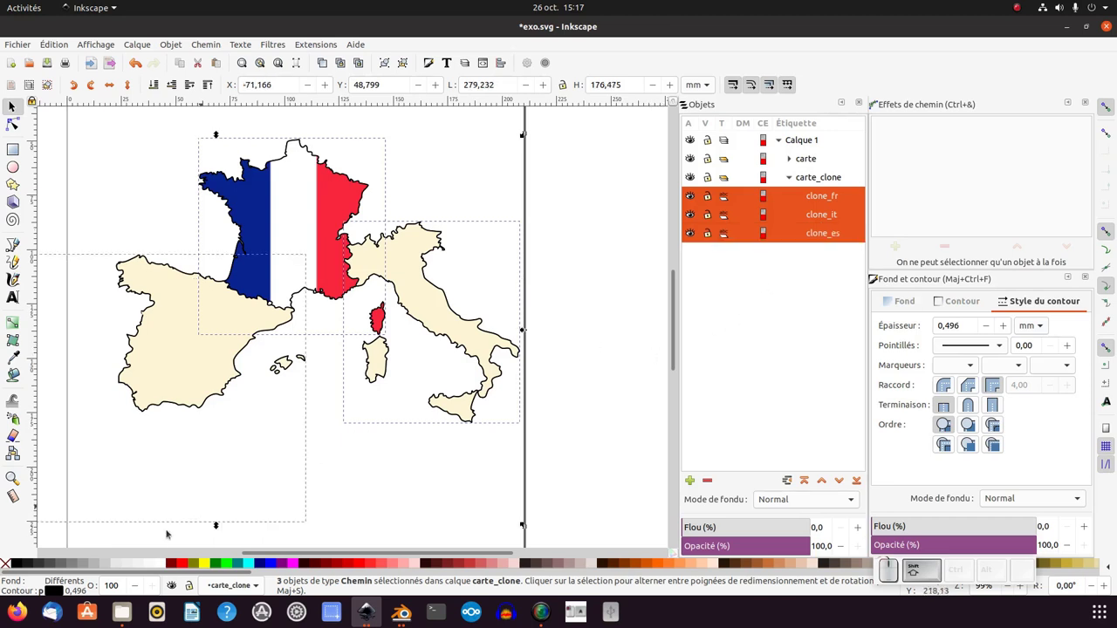
right_click(77, 590)
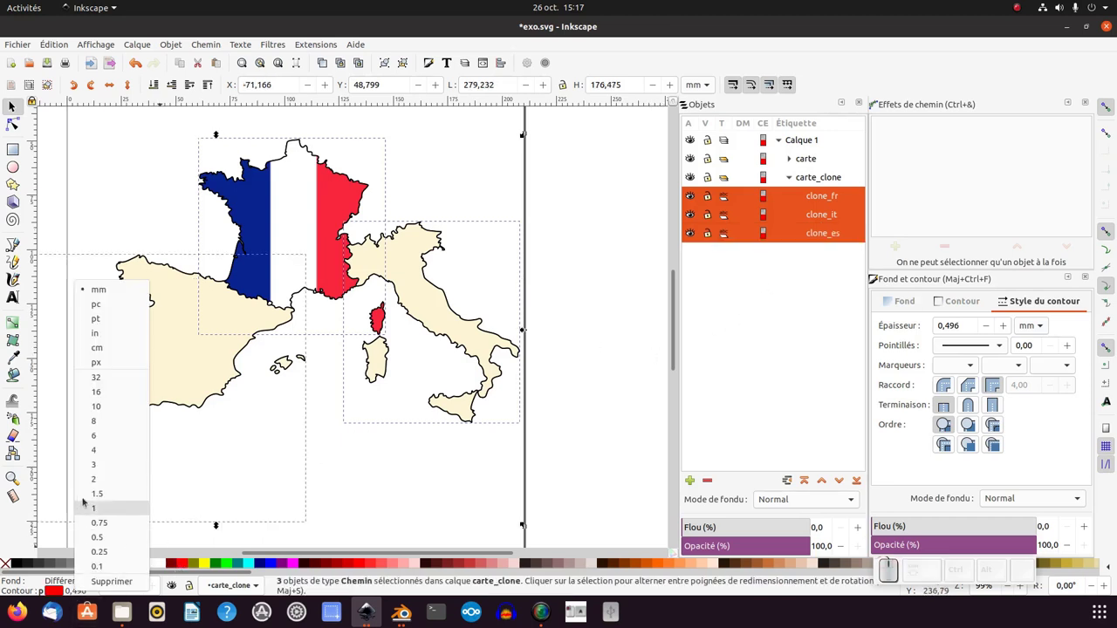
left_click(89, 450)
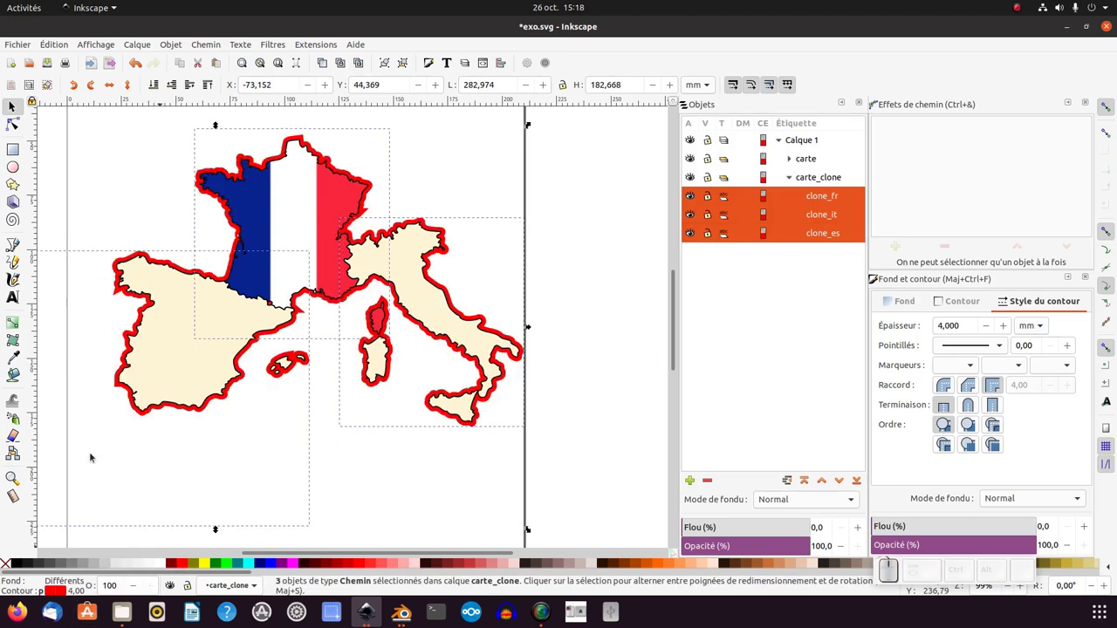
left_click(943, 385)
left_click(967, 405)
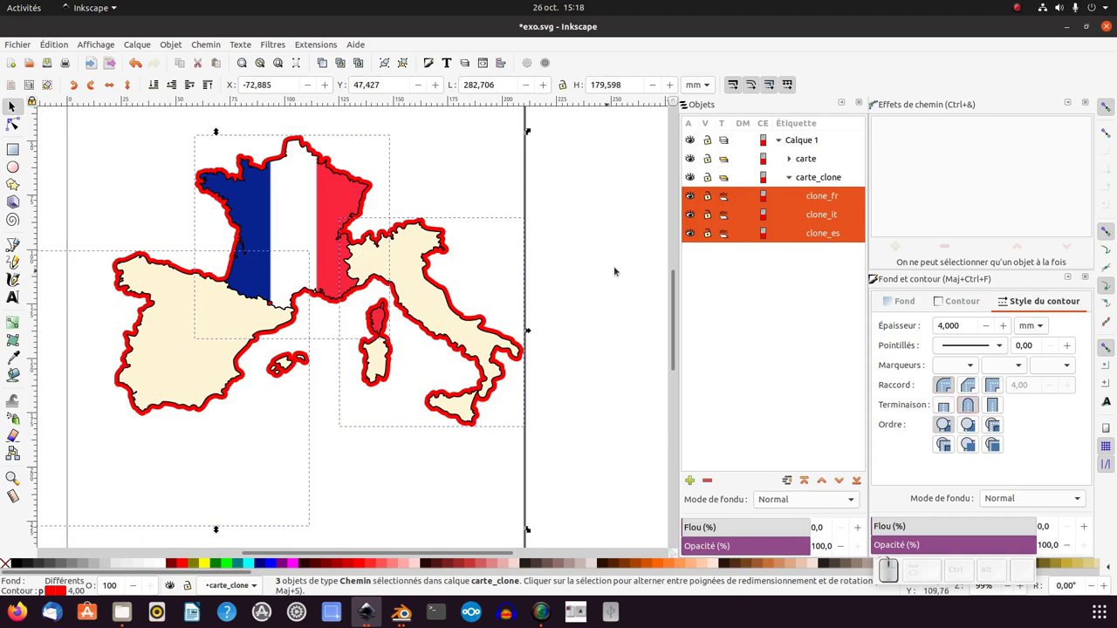
- Duplicate the carte_clone group and send the copy to the bottom of the stack
left_click(802, 177)
left_click(789, 178)
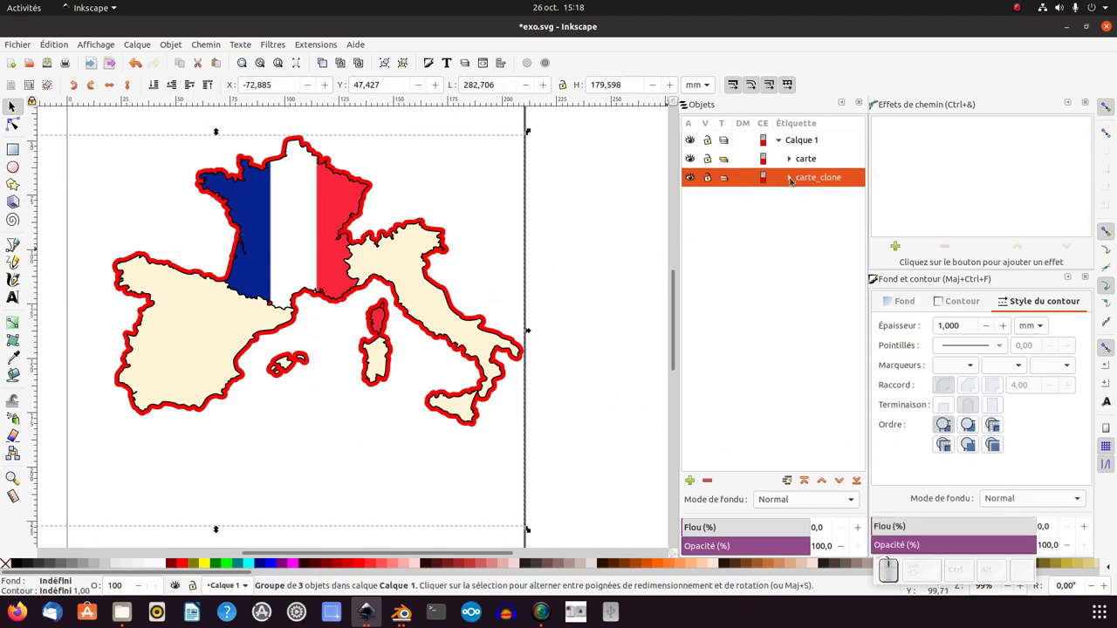
left_click(461, 250)
left_click_drag(462, 250, 485, 270)
left_click(780, 178)
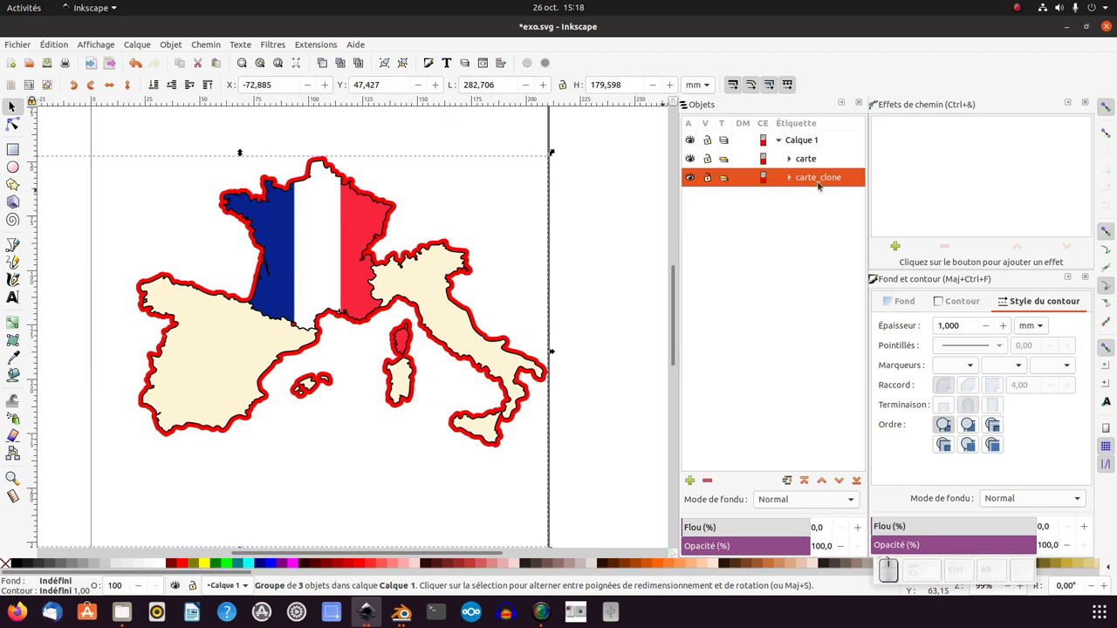
key("ctrl+d")
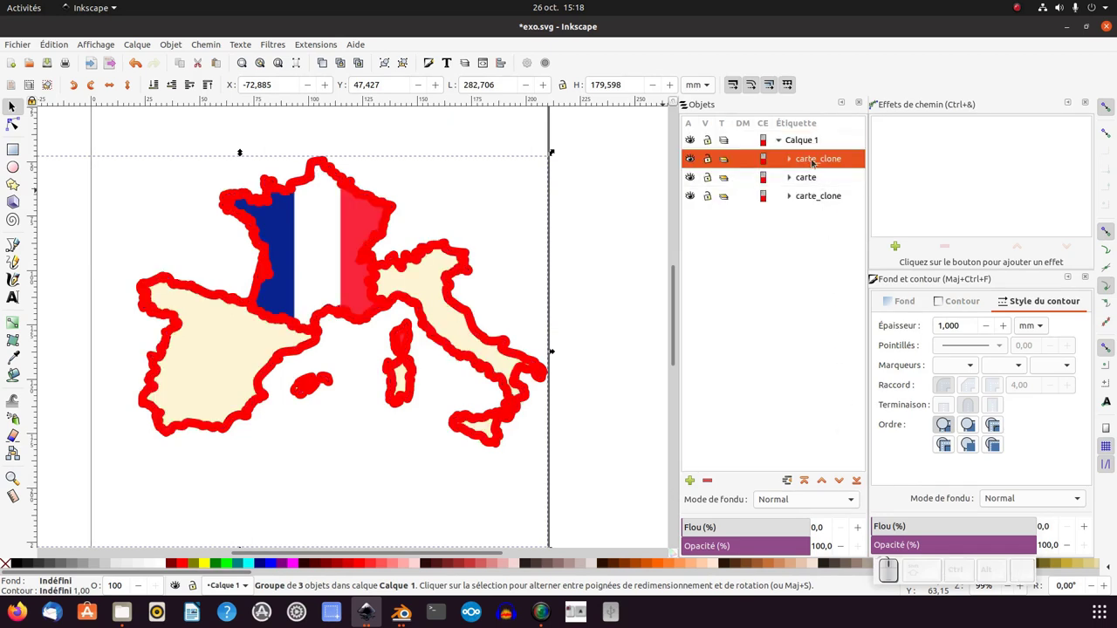
left_click(856, 481)
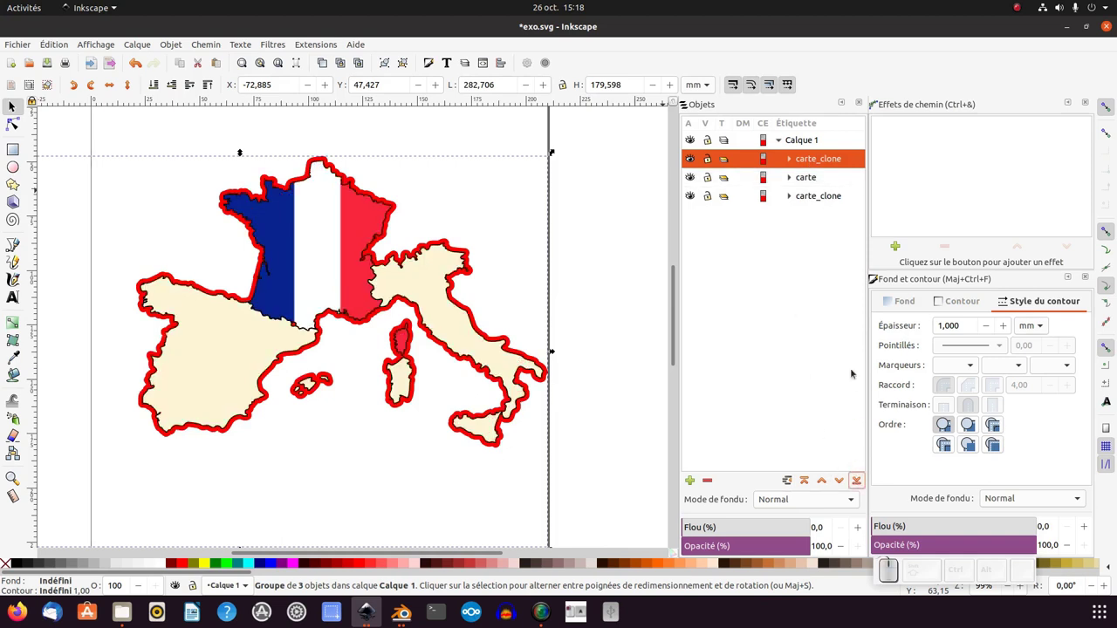
left_click(789, 196)
left_click(820, 215)
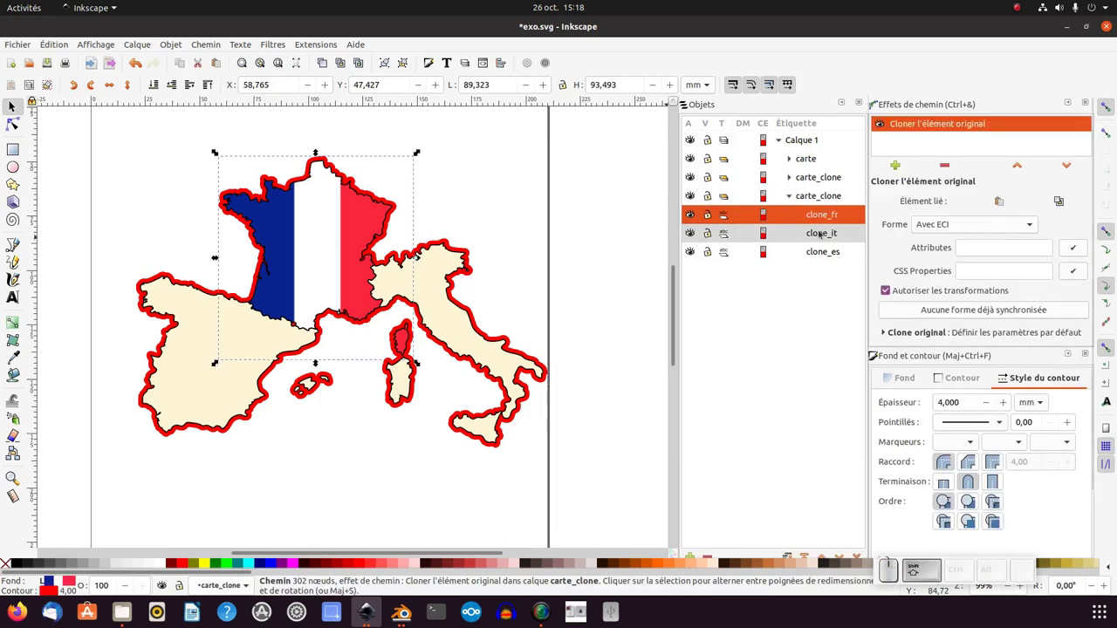
- Give the lower copy's three clones an 8 mm blue outline around the red borders
left_click(820, 233, "shift")
left_click(815, 253, "shift")
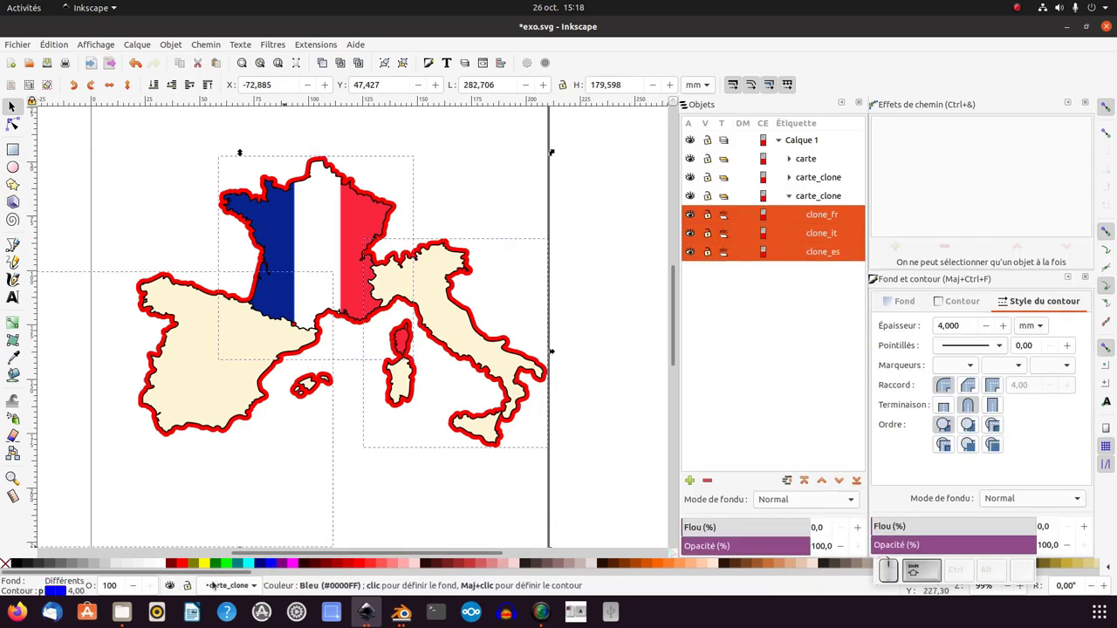
right_click(76, 592)
left_click(96, 437)
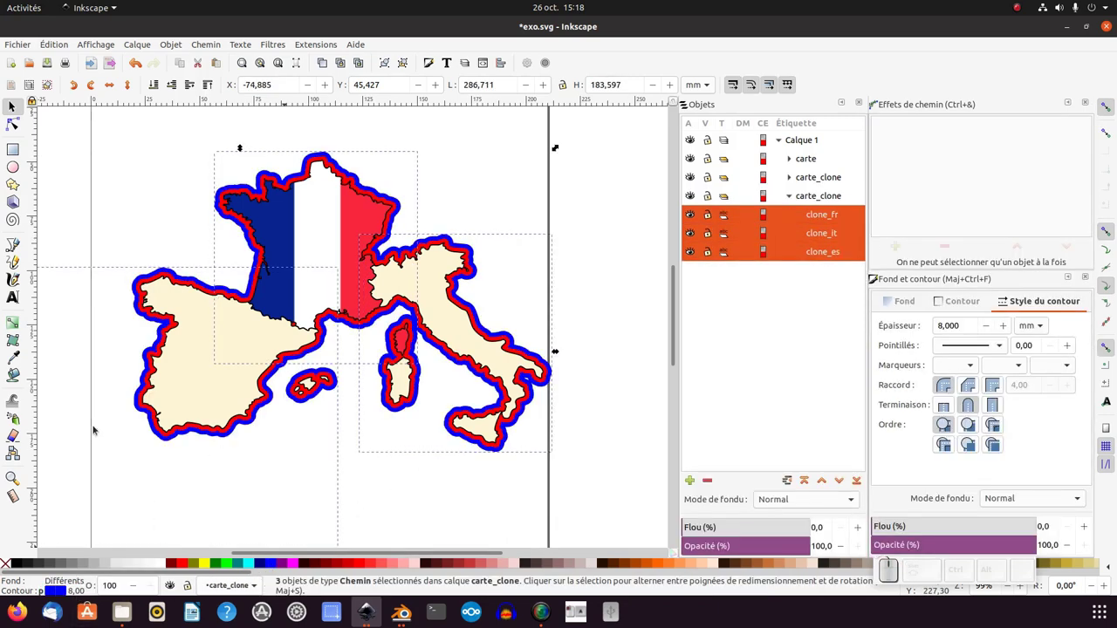
scroll(467, 238, "up", 1)
scroll(467, 238, "up", 1)
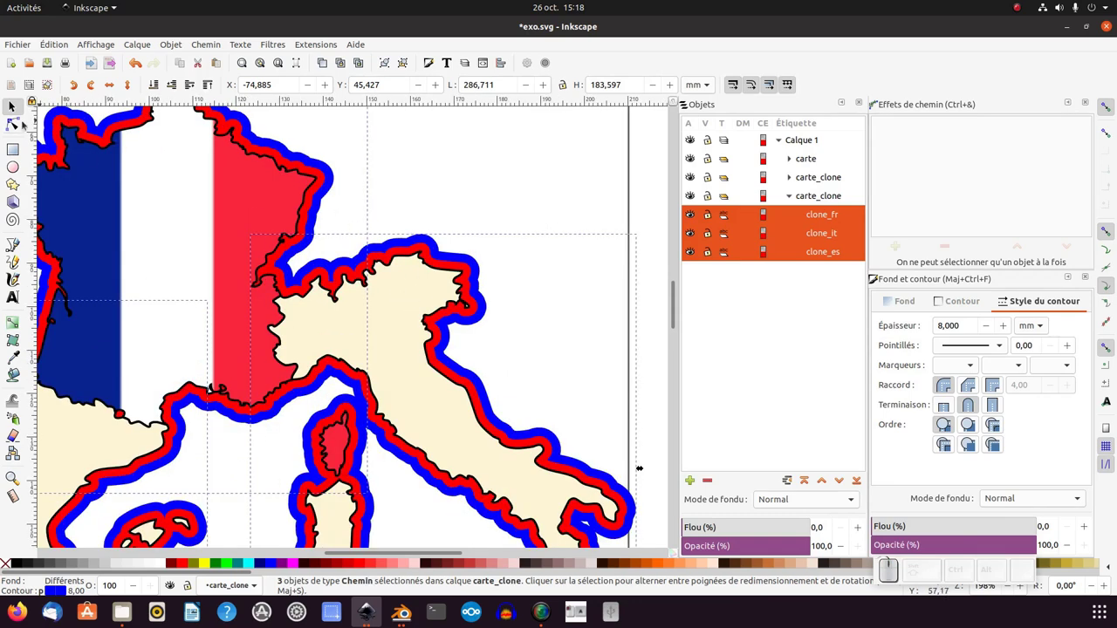
left_click(17, 124)
left_click(364, 278)
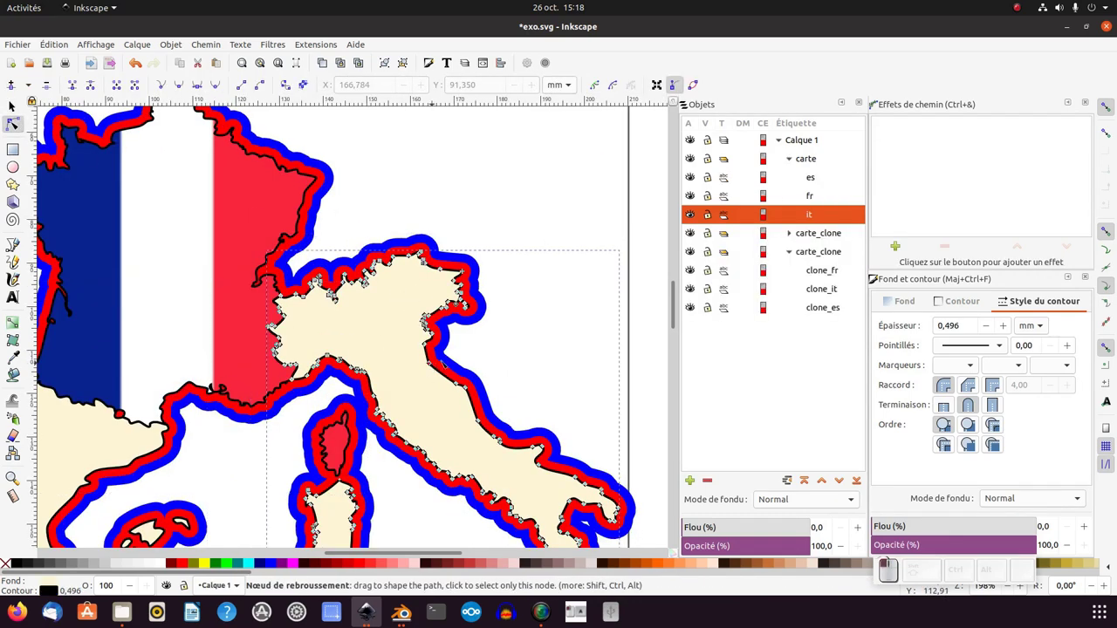
key("F1")
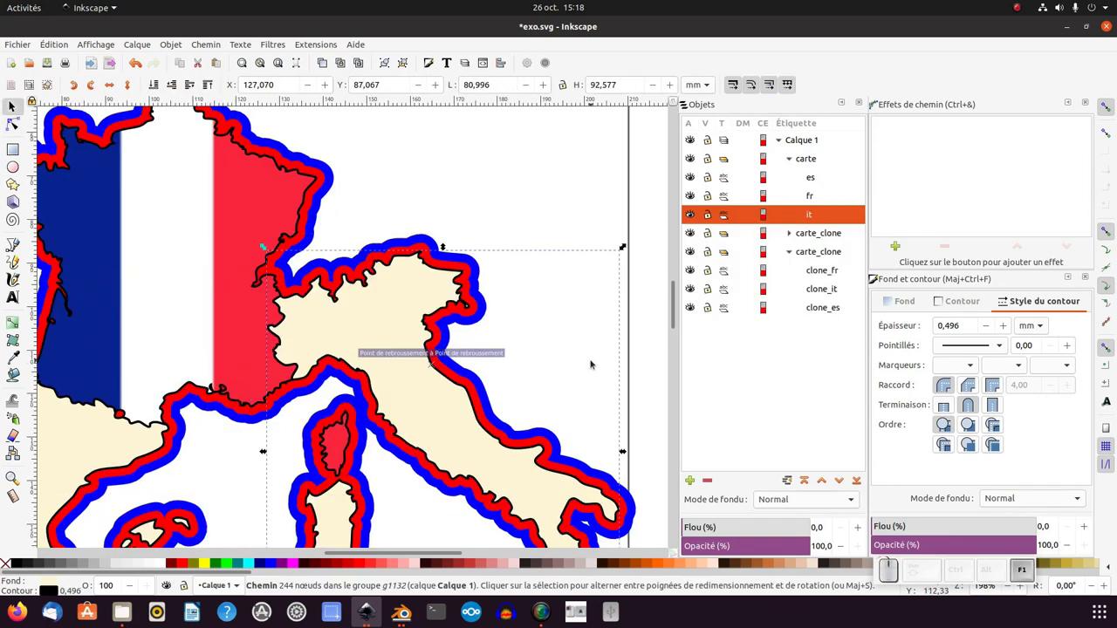
scroll(590, 365, "down", 3)
scroll(590, 358, "down", 1)
left_click(590, 358)
scroll(591, 358, "left", 2)
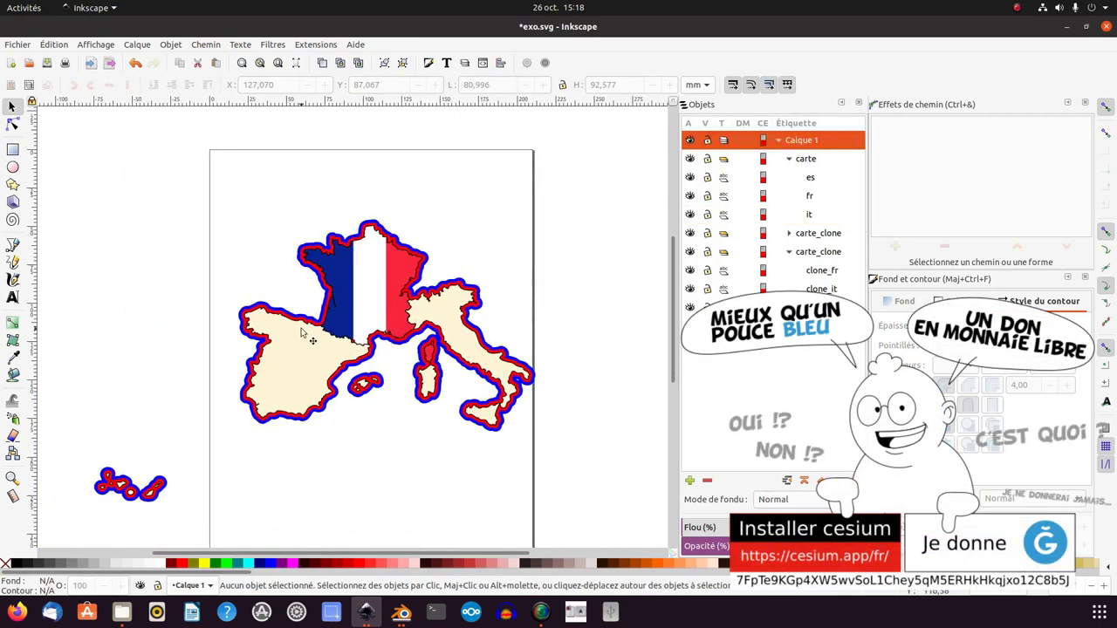
scroll(301, 331, "up", 1)
scroll(301, 331, "up", 1)
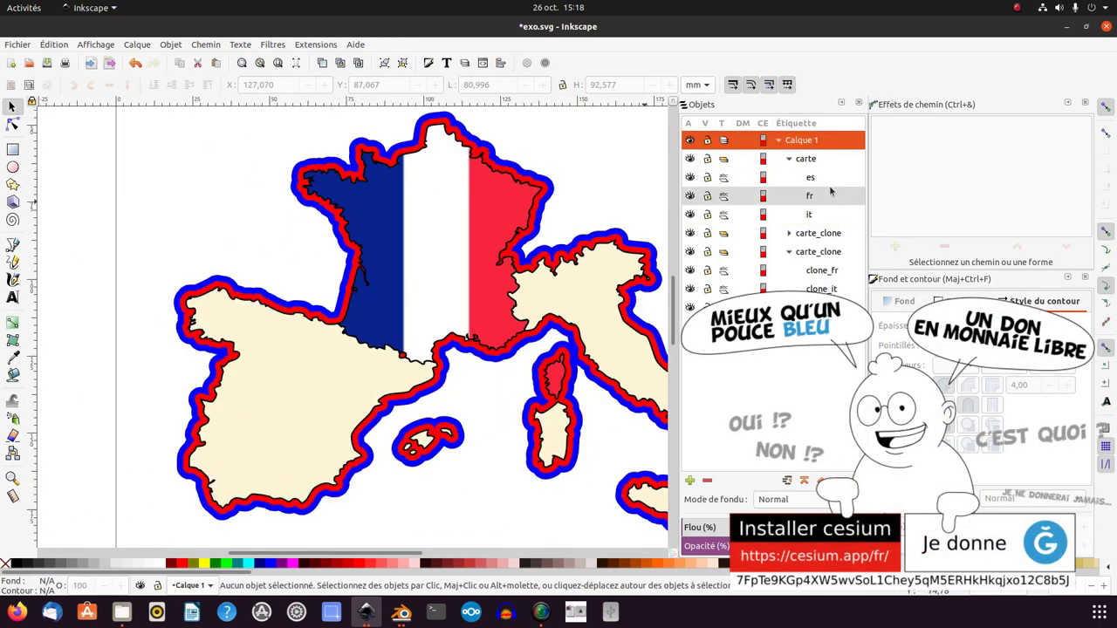